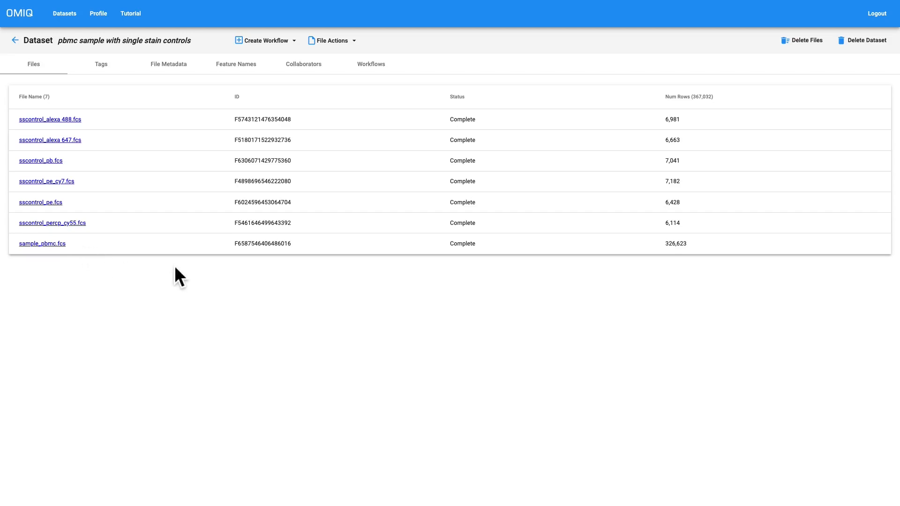
Create a new default workflow named "demo" from the dataset with the single stain controls.
left_click(270, 40)
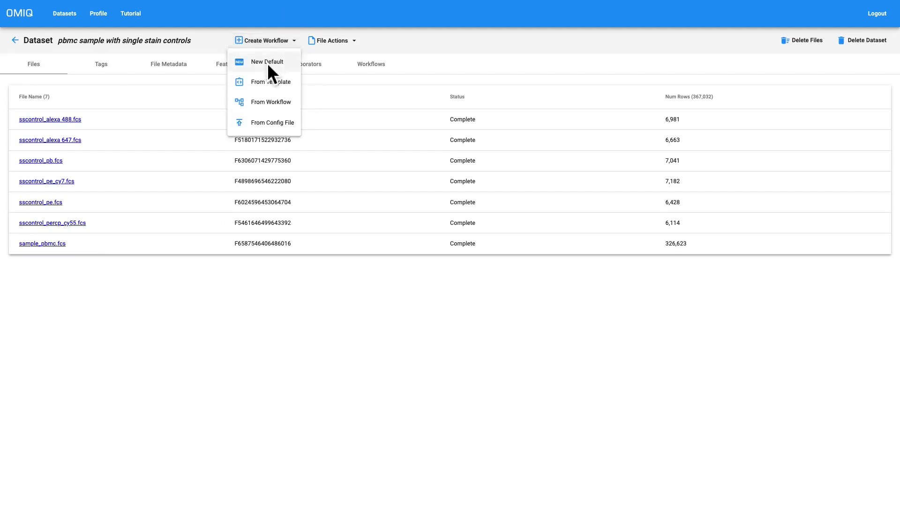
left_click(267, 63)
type("demo")
key("Return")
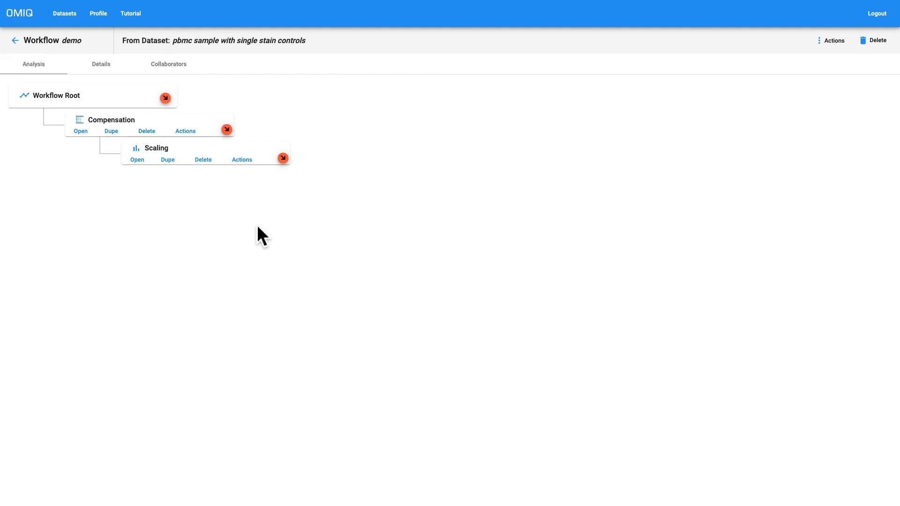
View the compensation matrix in the default Compensation task and return to the workflow.
left_click(82, 133)
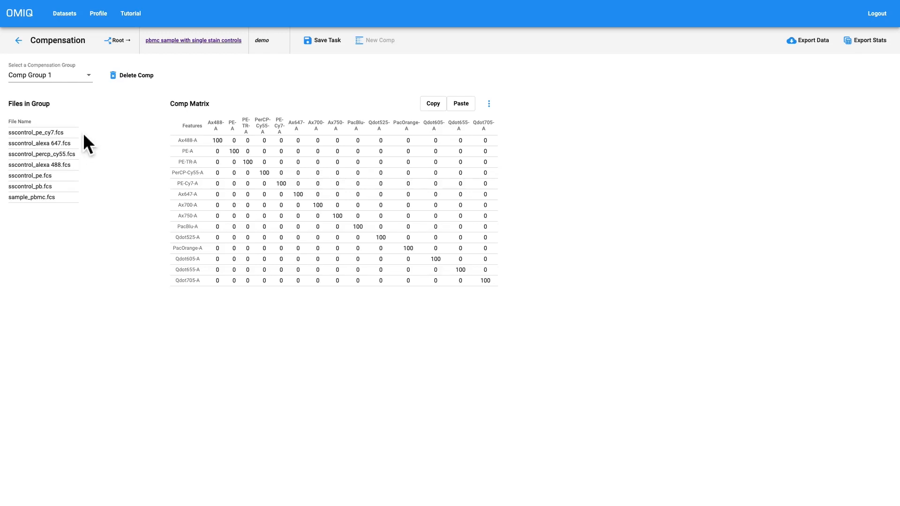
left_click(18, 41)
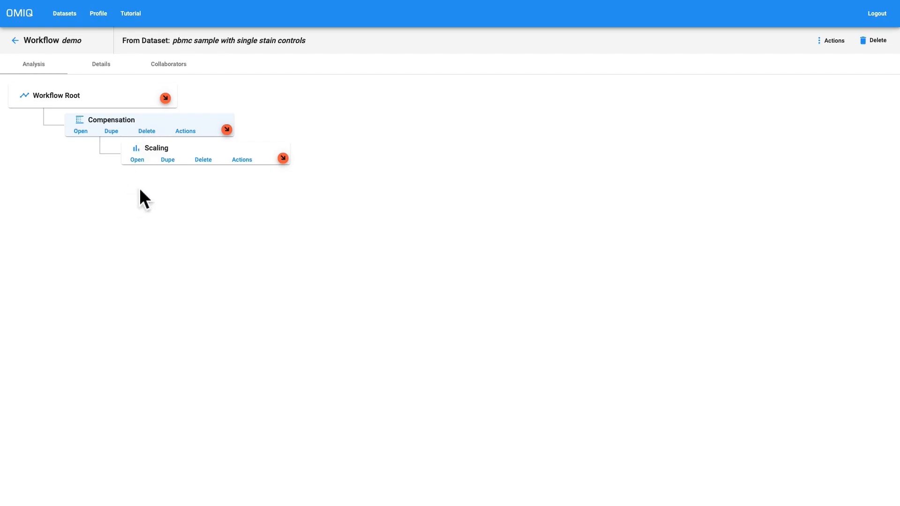
Add a Scales task directly beneath Workflow Root, view its scaling settings and return to the workflow.
left_click(167, 98)
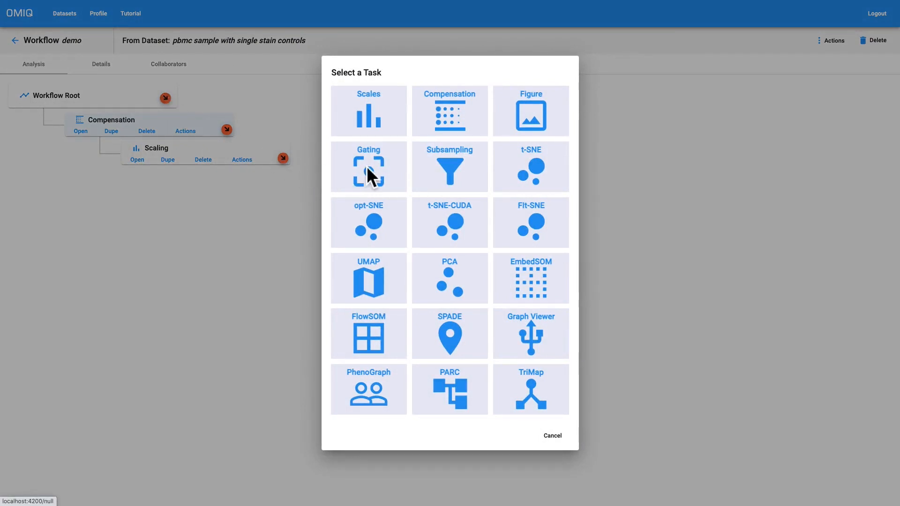
left_click(373, 112)
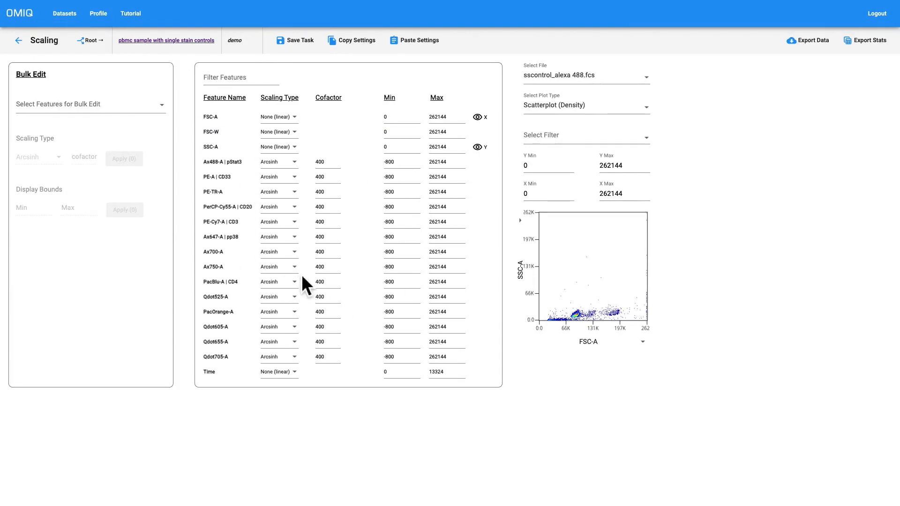
left_click(21, 45)
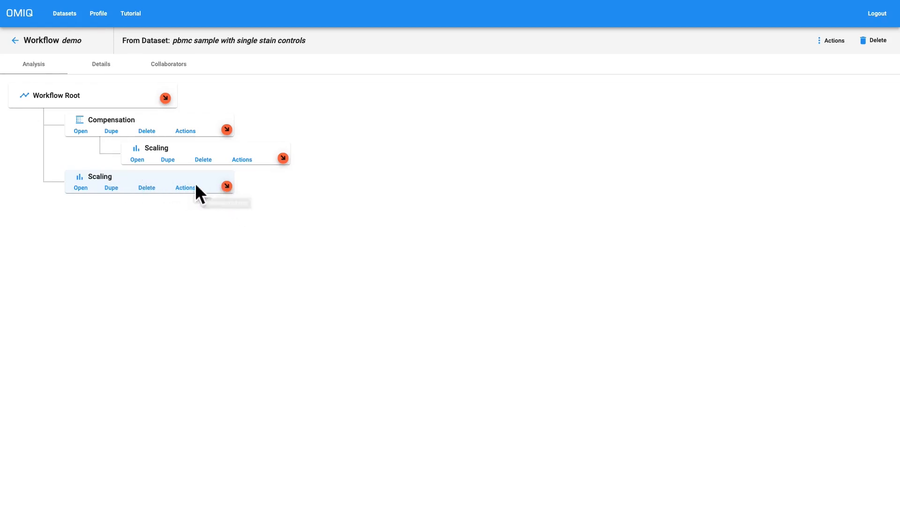
Add a Create Comp Matrix task beneath the Scaling task that branches directly from Workflow Root.
left_click(227, 187)
scroll(434, 333, "down", 5)
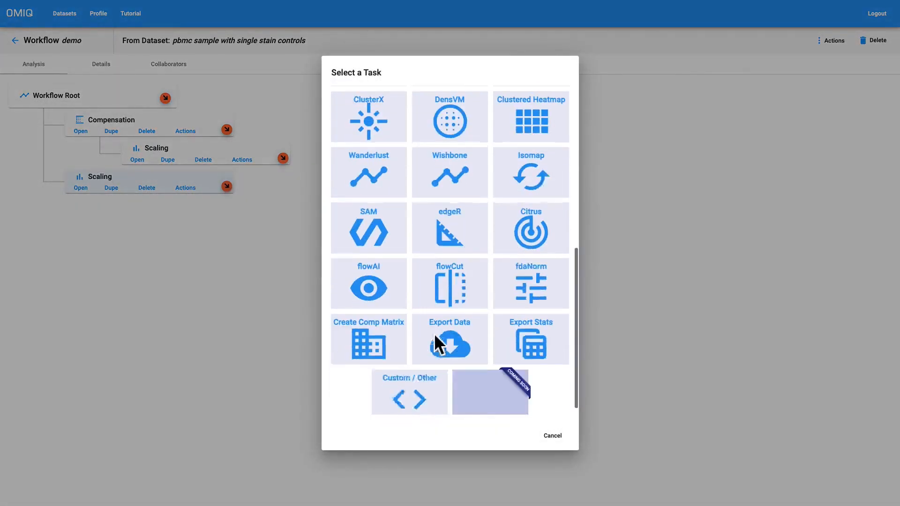
left_click(380, 327)
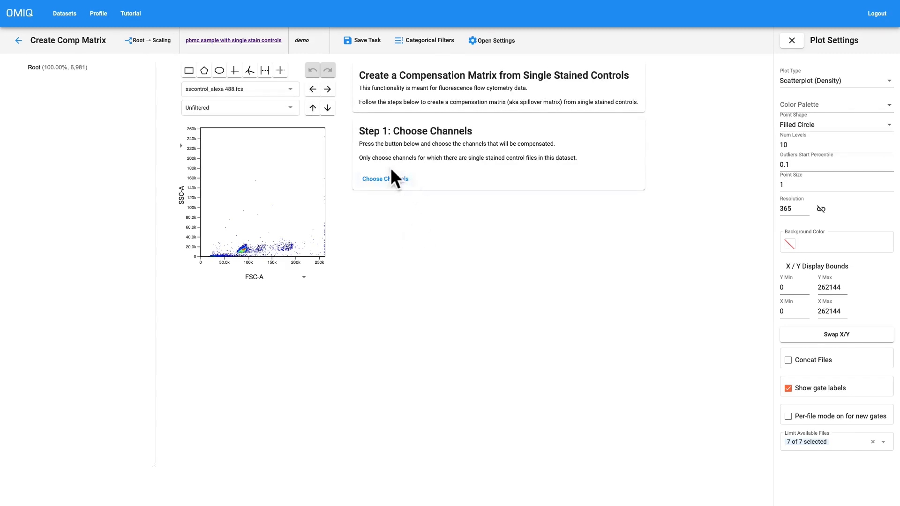
Choose Ax488-A, PE-A, PerCP-Cy55-A, PE-Cy7-A, Ax647-A and PacBlu-A as the channels for compensation.
left_click(387, 178)
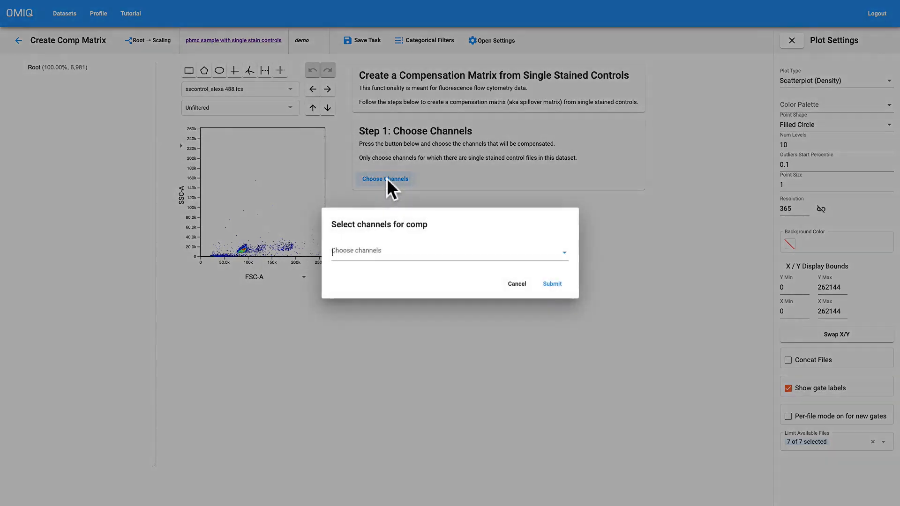
left_click(404, 255)
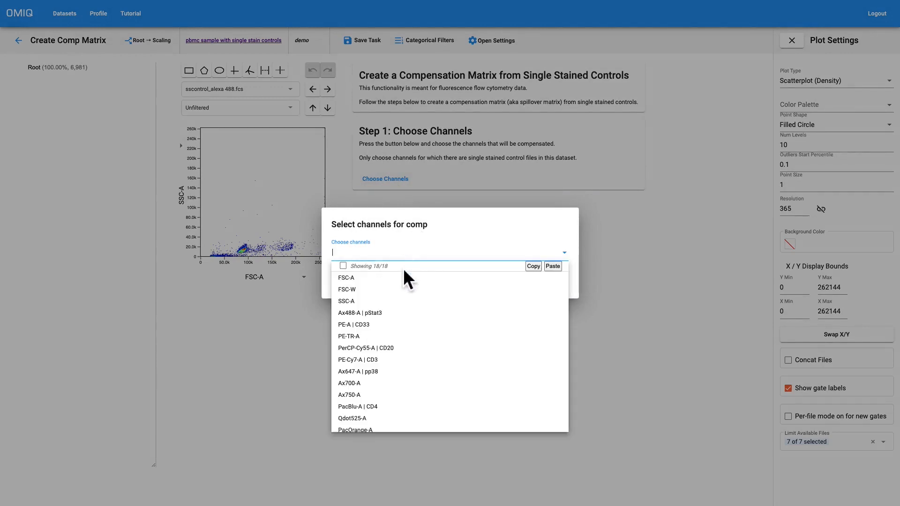
left_click(374, 312)
left_click(370, 324)
left_click(378, 348)
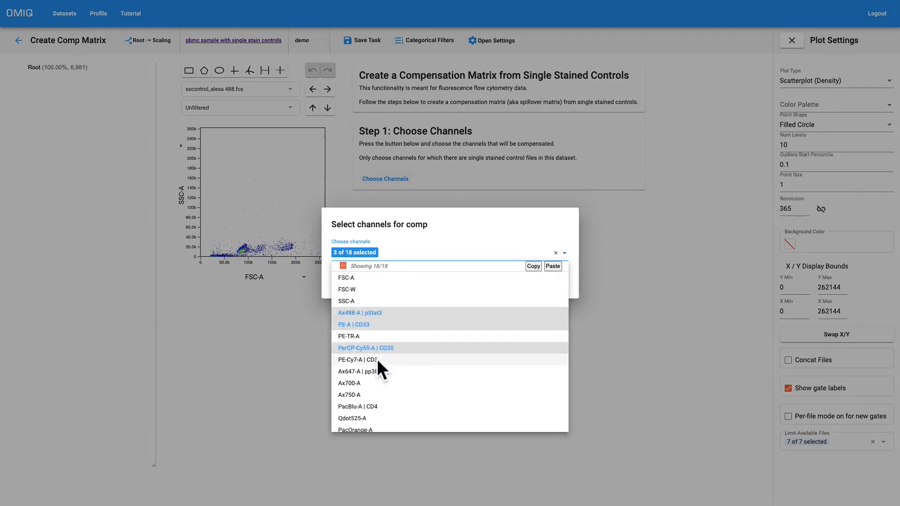
left_click(377, 359)
left_click(376, 371)
left_click(378, 406)
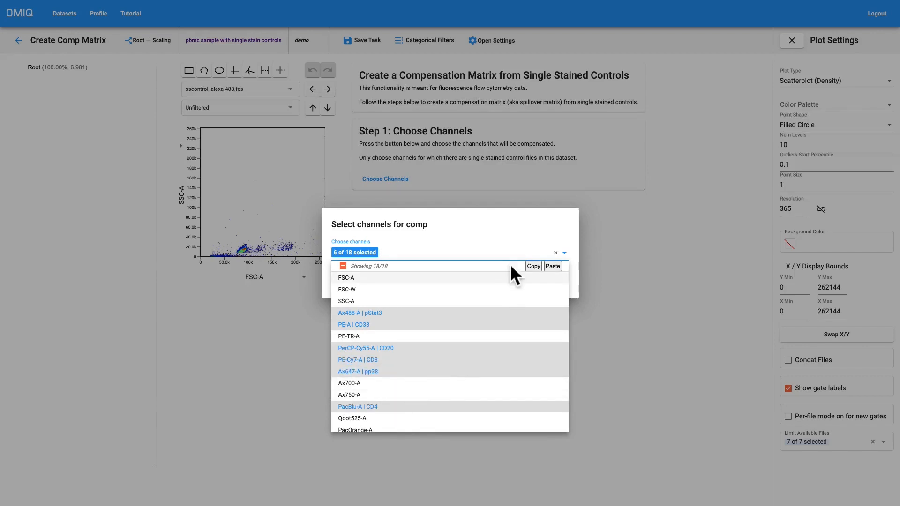
left_click(505, 218)
left_click(554, 283)
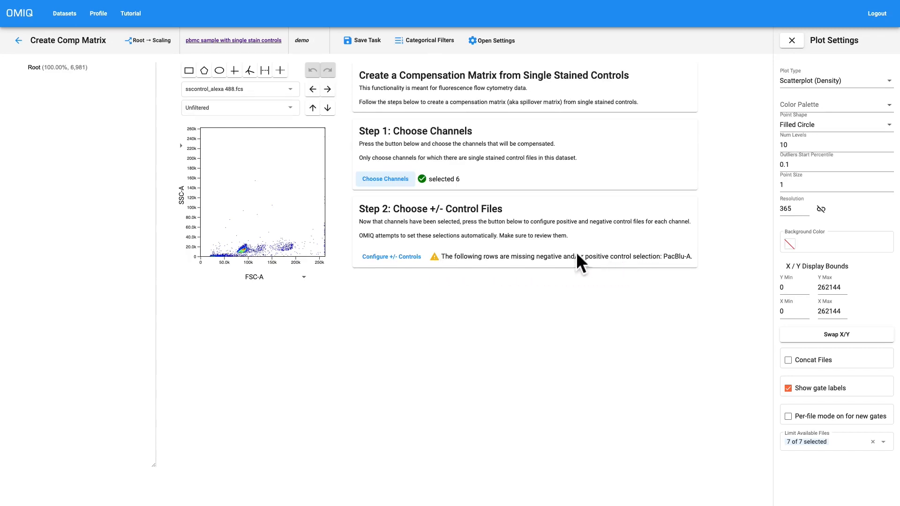
Configure the control files, choosing sscontrol_pb.fcs as both negative and positive file for PacBlu-A | CD4.
left_click(391, 261)
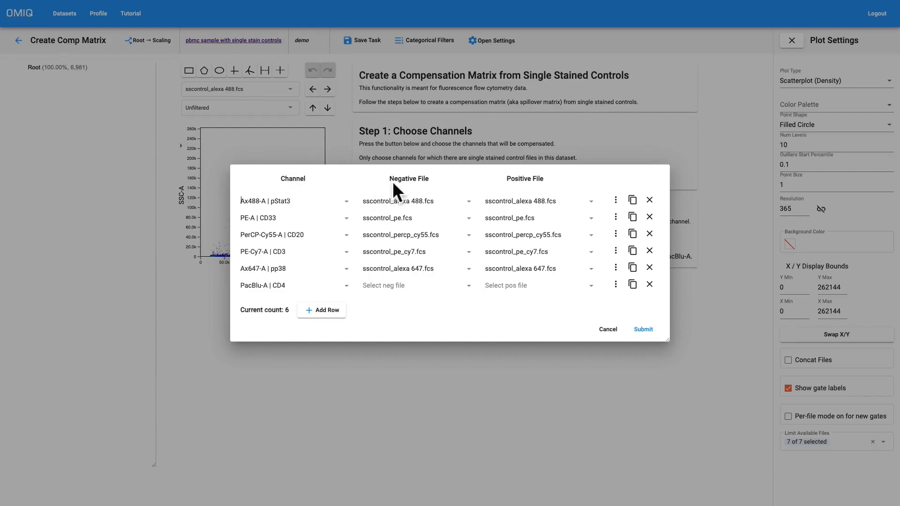
left_click_drag(393, 181, 437, 182)
left_click_drag(506, 181, 551, 182)
left_click(387, 286)
scroll(527, 295, "down", 1)
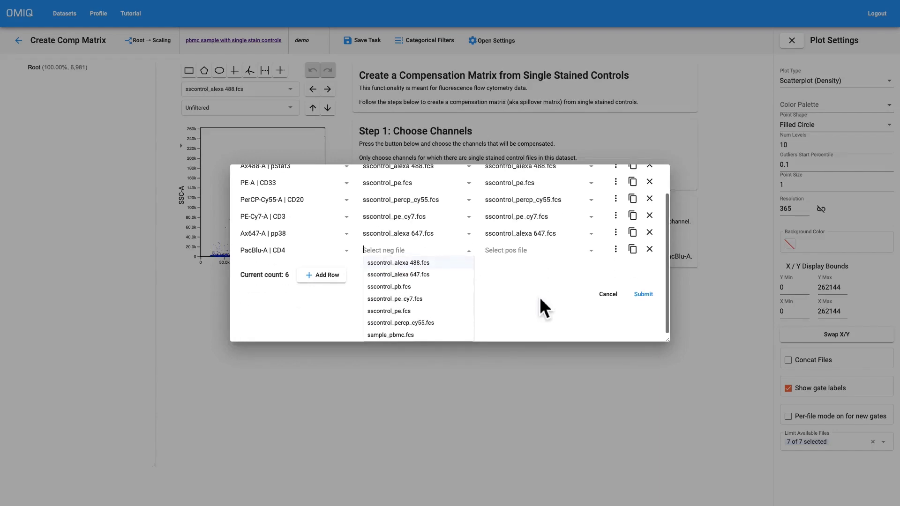
left_click_drag(673, 342, 675, 366)
left_click(445, 255)
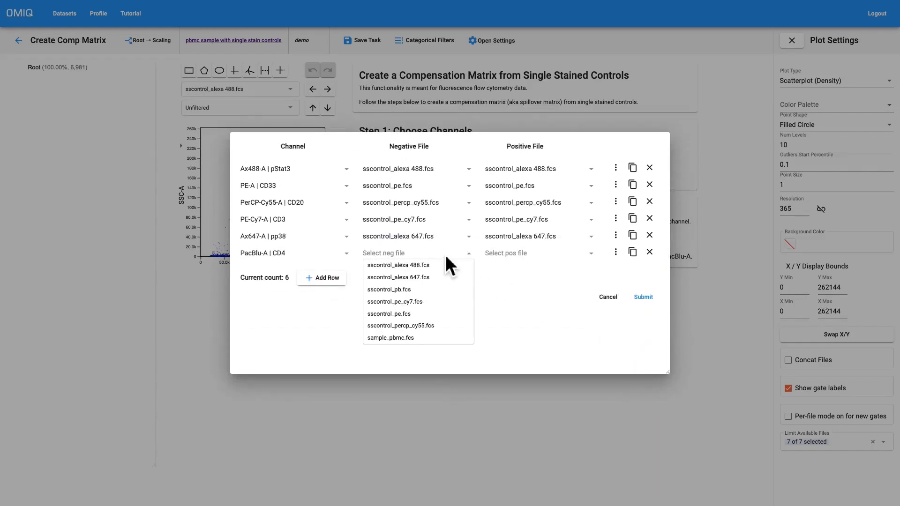
left_click(409, 290)
left_click(513, 257)
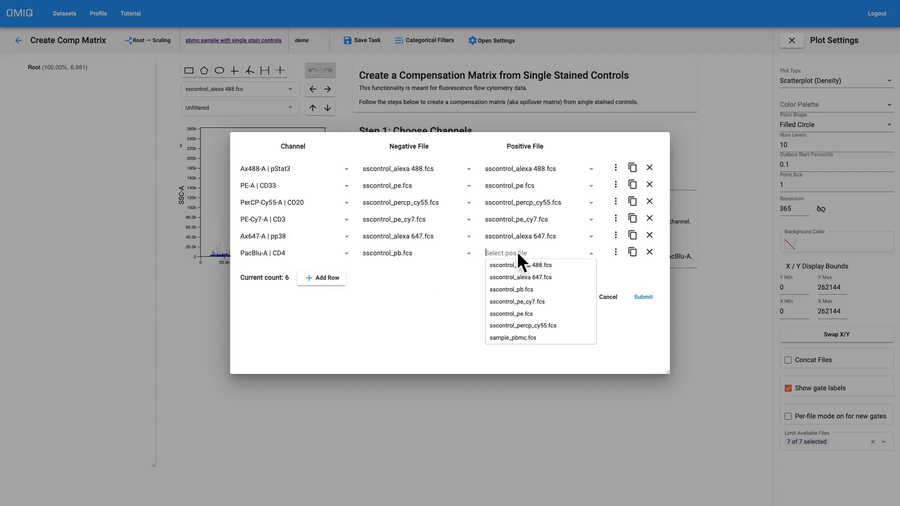
left_click(528, 290)
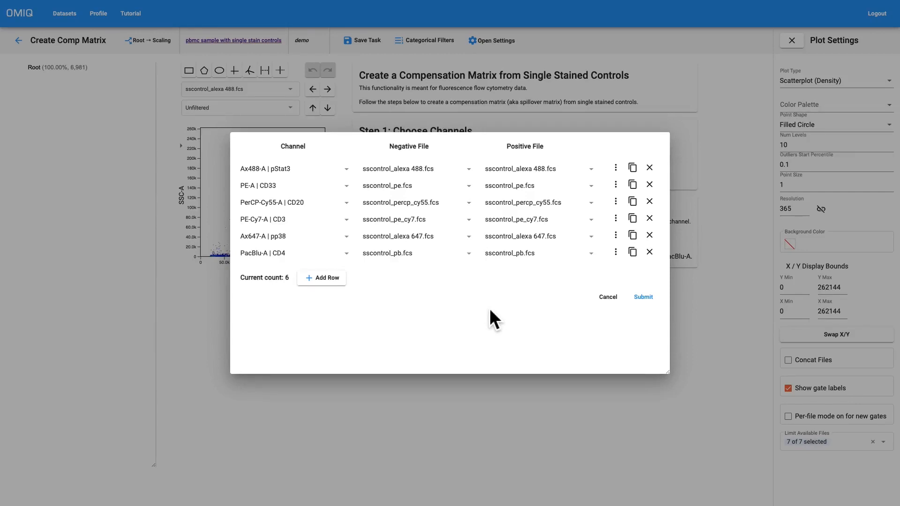
Try applying the Ax488-A row's negative file to all channels, and cancel the control file configuration.
left_click(620, 167)
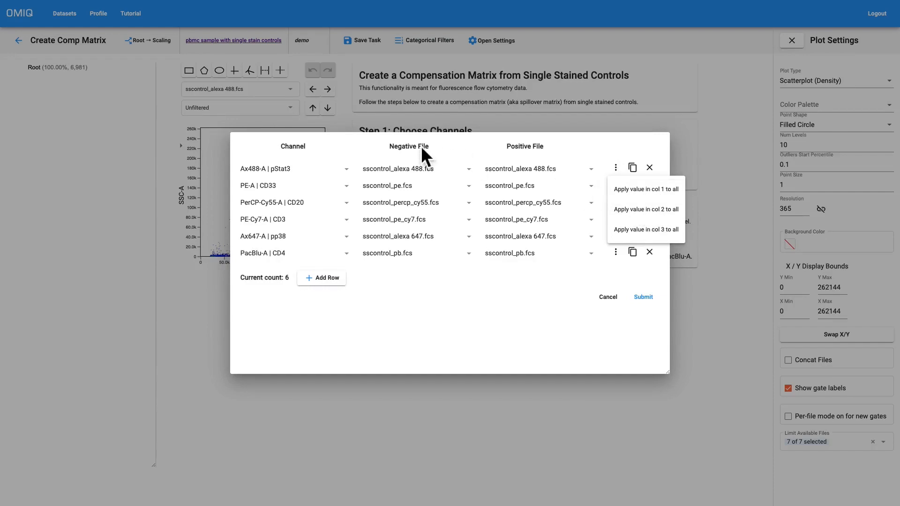
left_click(649, 212)
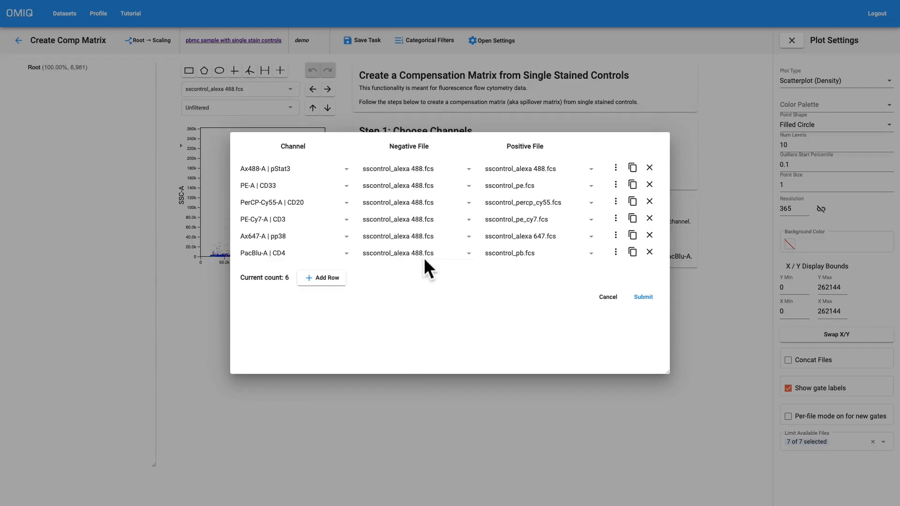
left_click(612, 297)
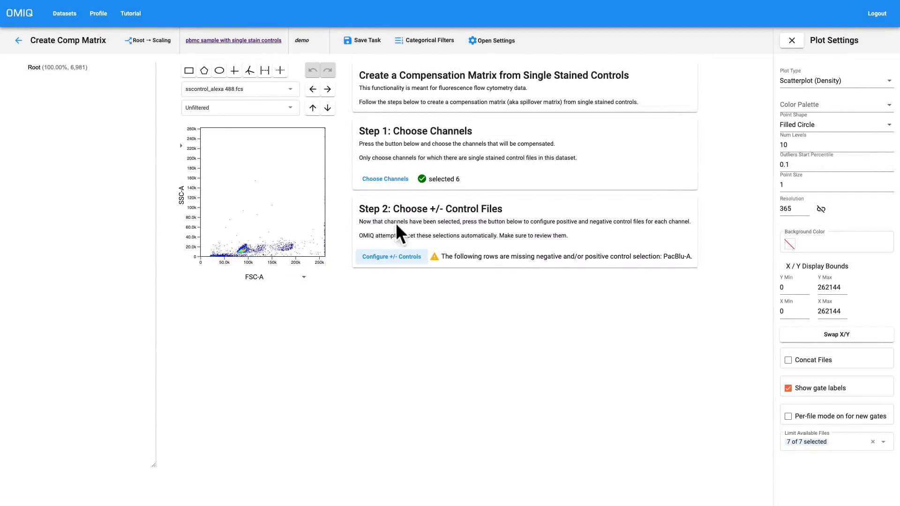
Set both the negative and positive control of PacBlu-A | CD4 to sscontrol_pb.fcs and submit the control configuration.
left_click(398, 257)
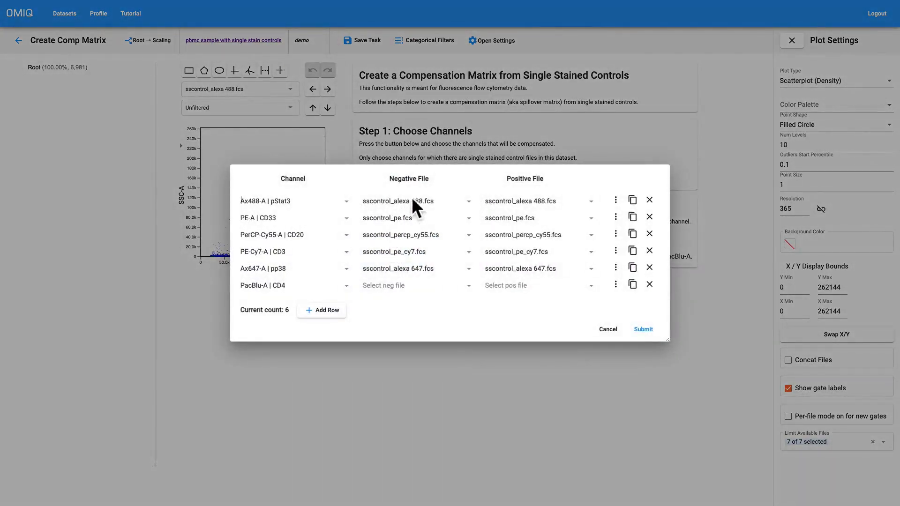
left_click(408, 285)
scroll(421, 299, "down", 2)
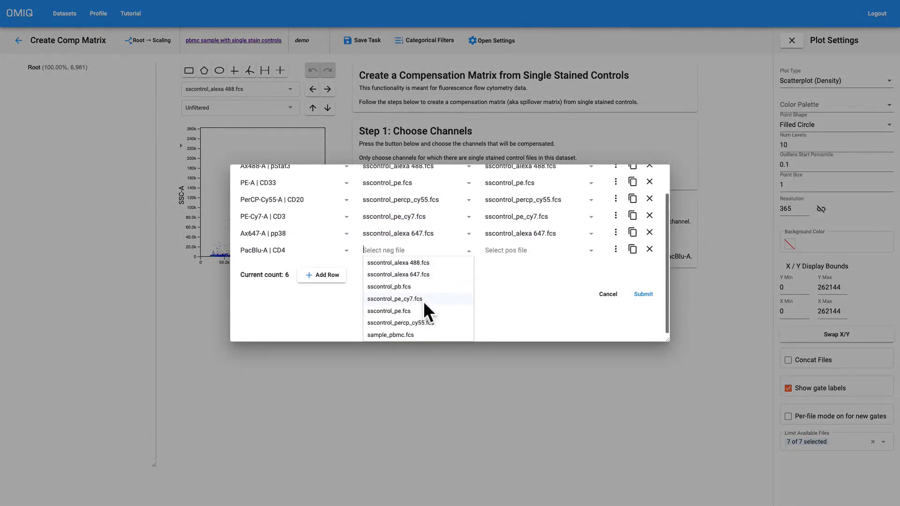
left_click(407, 287)
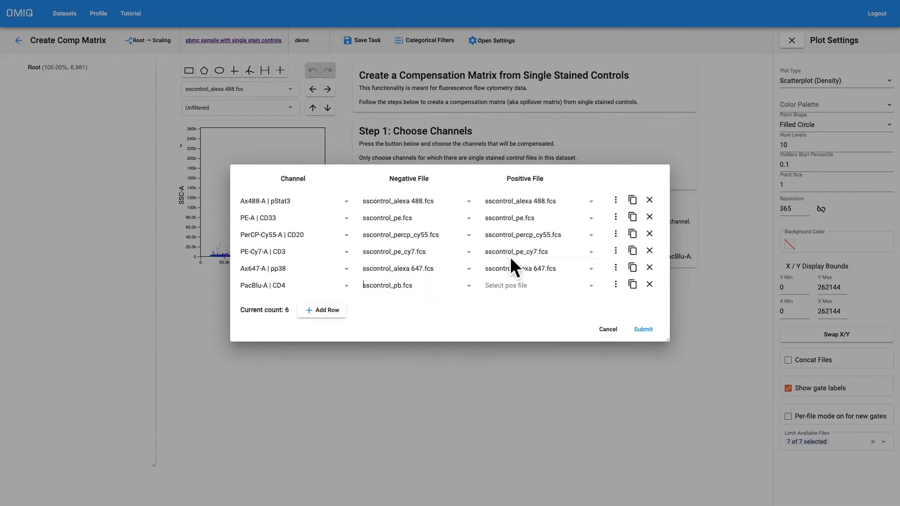
left_click(526, 285)
left_click(527, 321)
left_click(644, 328)
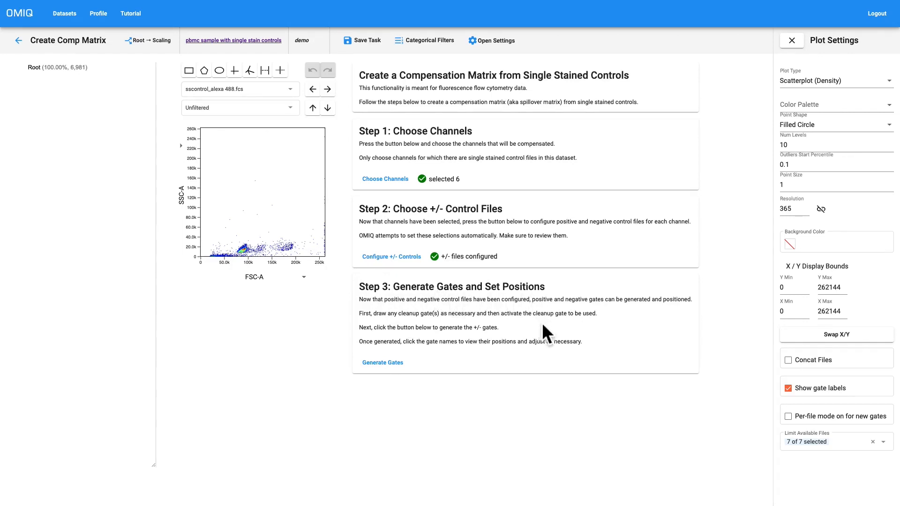
Generate the positive and negative gates for the configured channels.
scroll(542, 321, "down", 1)
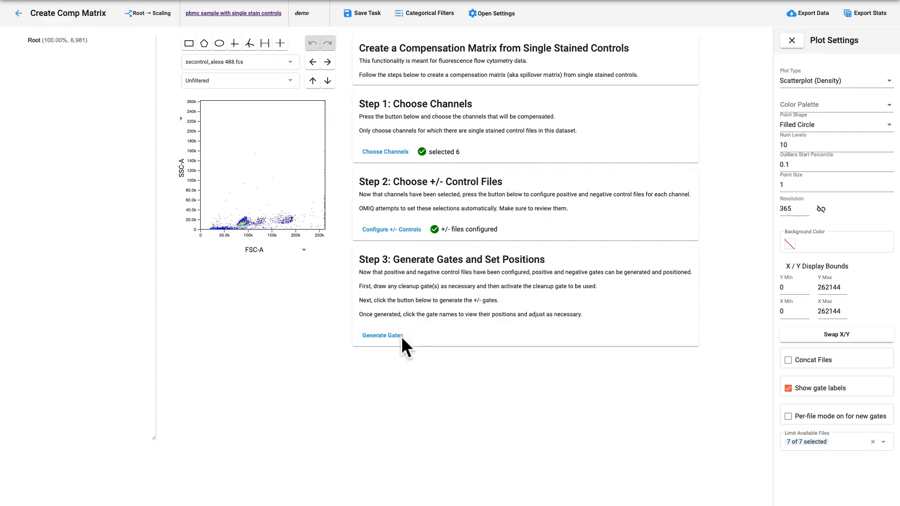
left_click(385, 339)
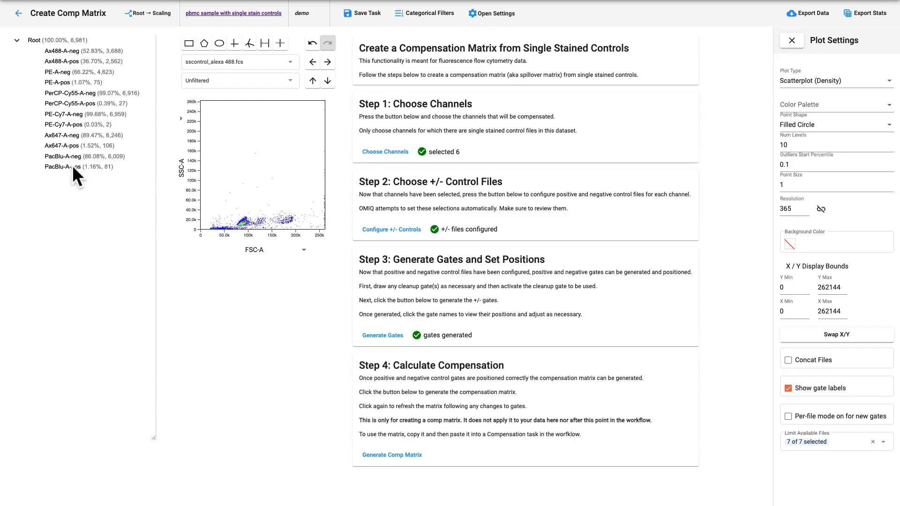
Reposition the Ax488-A-neg and Ax488-A-pos gates over the two peaks of the sscontrol_alexa 488.fcs histogram.
left_click(71, 52)
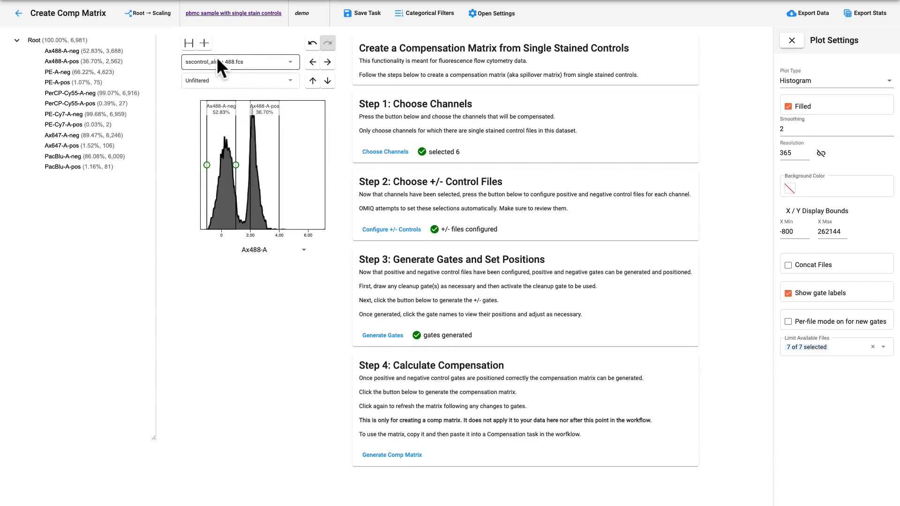
left_click(237, 63)
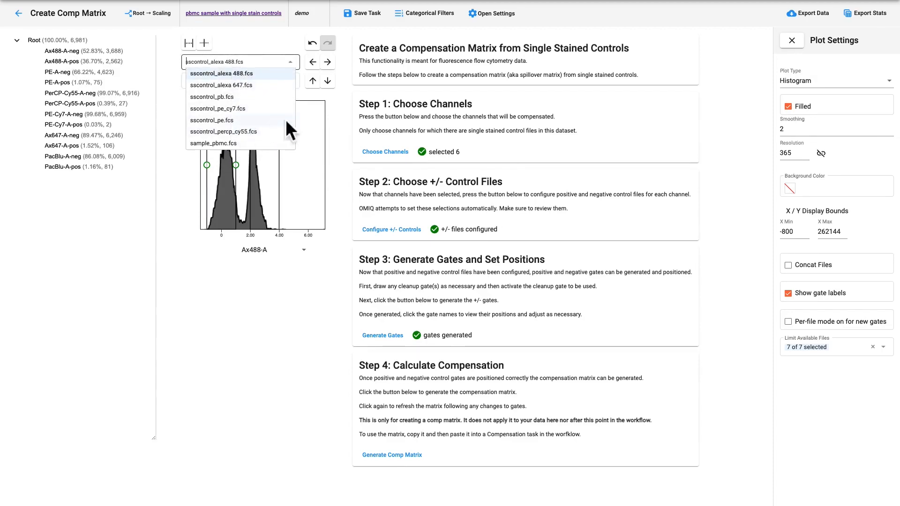
left_click(327, 101)
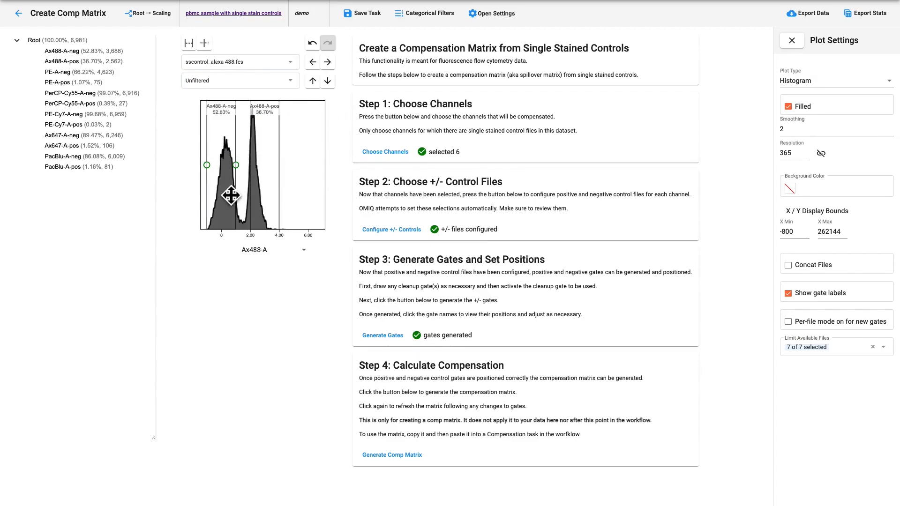
left_click_drag(231, 195, 266, 199)
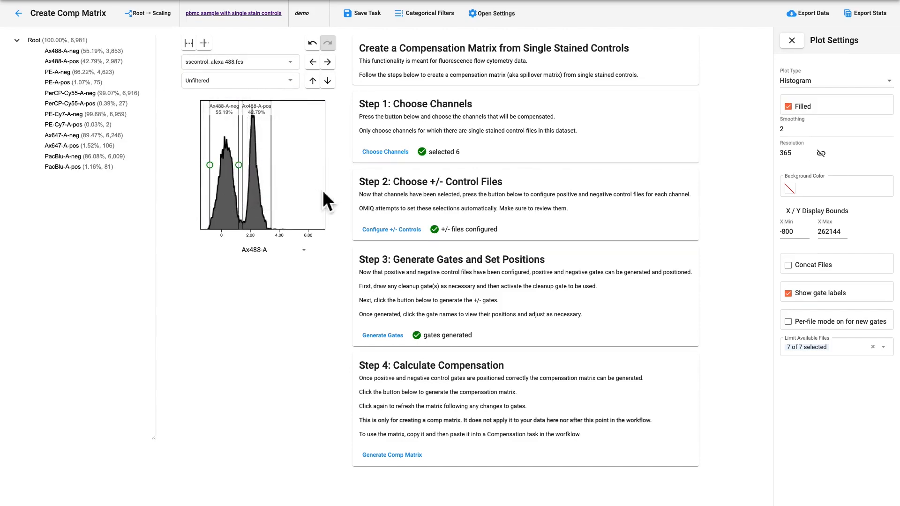
Reposition the PE-A-neg and PE-A-pos gates over the negative and positive populations in the sscontrol_pe.fcs histogram.
left_click(66, 72)
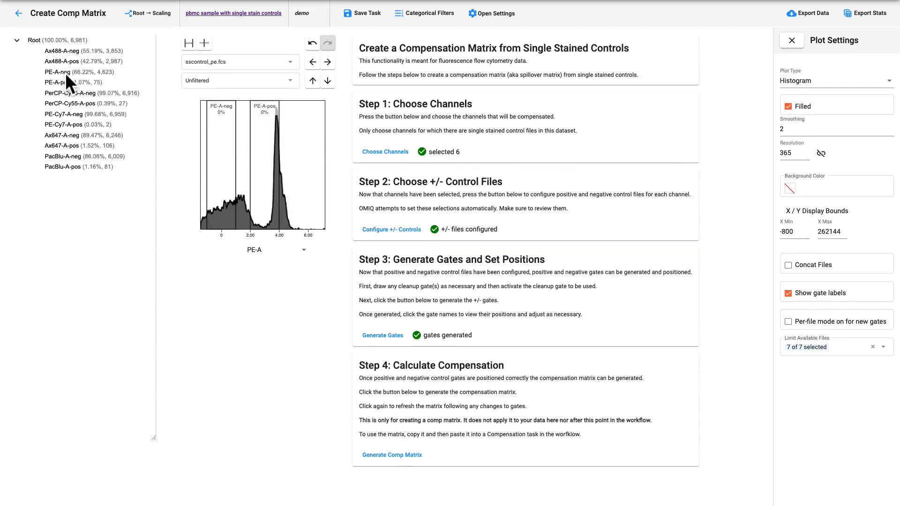
left_click(229, 172)
mouse_move(229, 172)
left_mouse_down()
mouse_move(248, 173)
mouse_move(213, 164)
left_mouse_up()
left_click_drag(274, 171, 296, 181)
Review the PerCP-Cy55-A gates, and reposition the PE-Cy7-A-neg and PE-Cy7-A-pos gates over the sscontrol_pe_cy7.fcs histogram peaks.
left_click(83, 95)
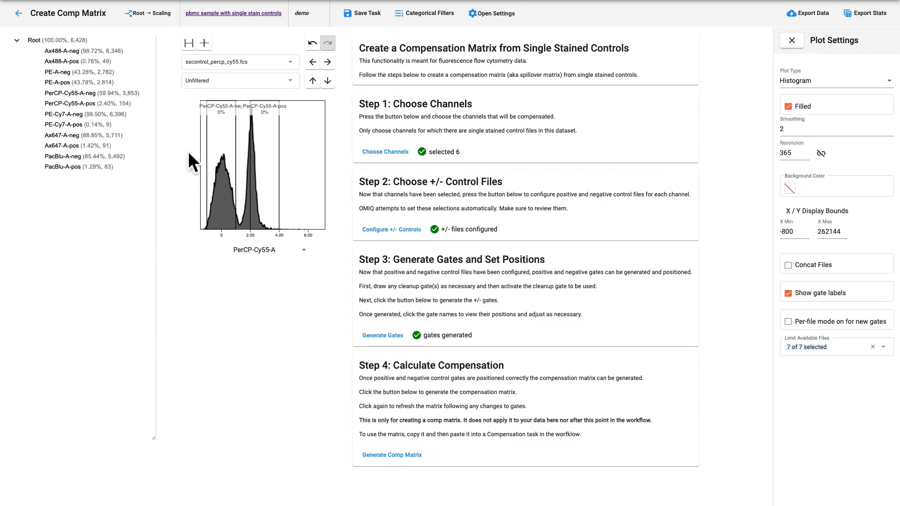
left_click(67, 115)
left_click_drag(221, 180, 258, 183)
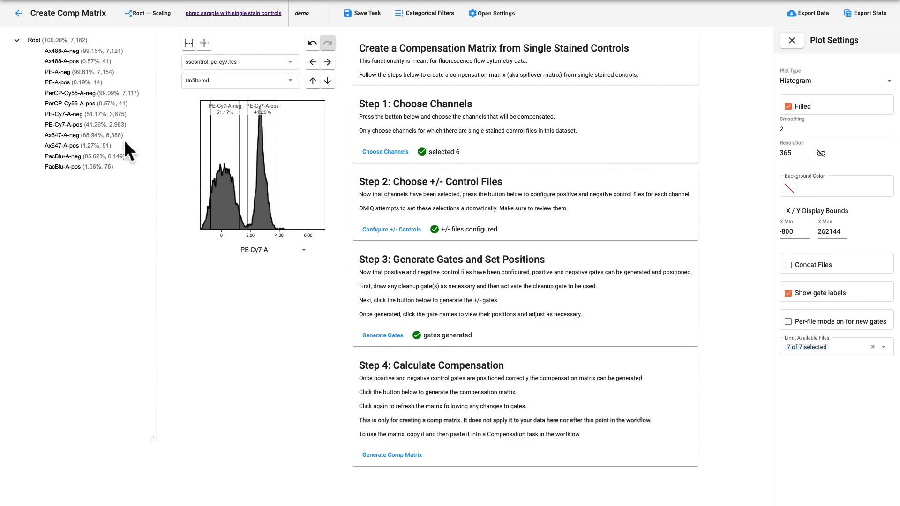
Reposition the Ax647-A-neg and Ax647-A-pos gates over the two peaks of the sscontrol_alexa 647.fcs histogram.
left_click(69, 136)
left_click(233, 183)
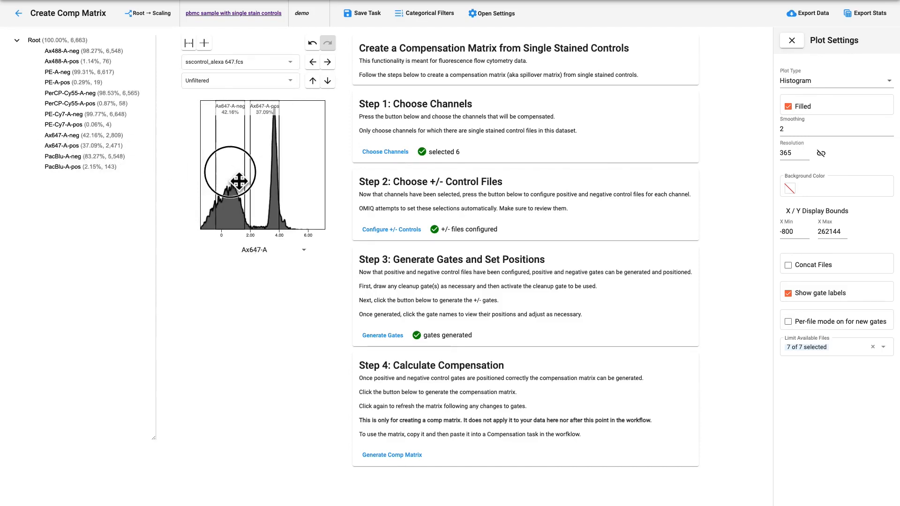
left_click_drag(216, 165, 214, 165)
left_click_drag(267, 174, 290, 181)
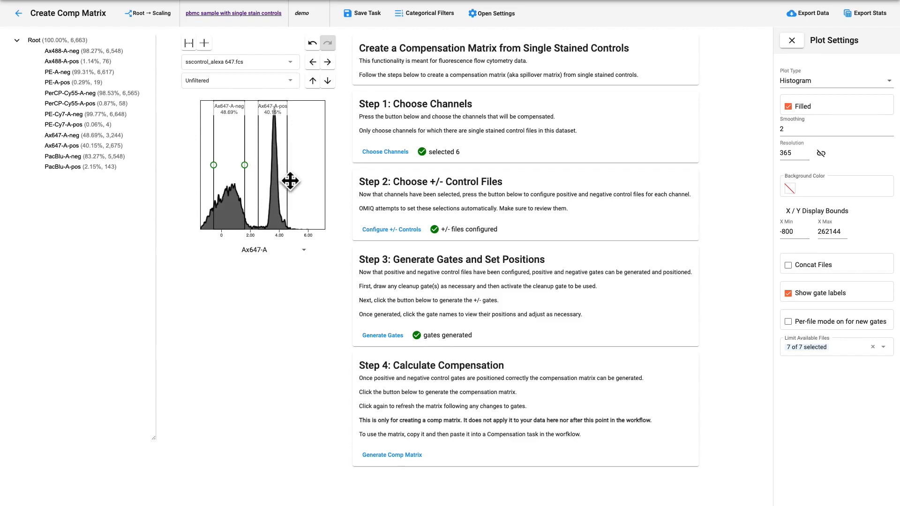
Check the Ax647-A gates on a Scatterplot (Density), and shift the Ax647-A-pos gate slightly higher on the Ax647-A histogram.
left_click(828, 82)
left_click(825, 84)
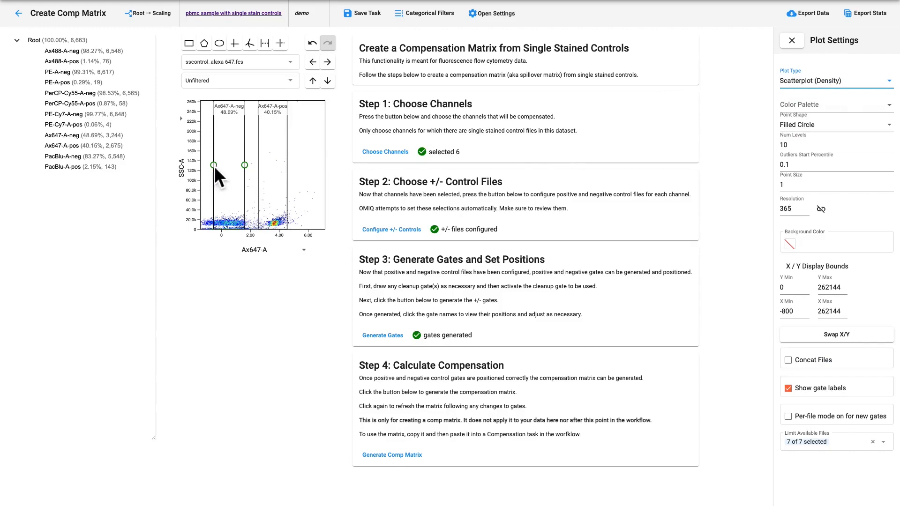
left_click(66, 157)
left_click(73, 136)
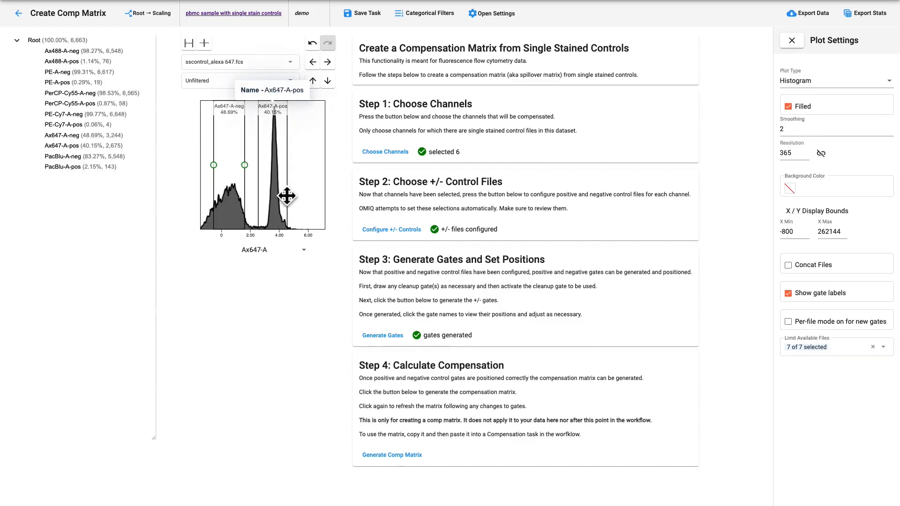
left_click_drag(289, 203, 295, 203)
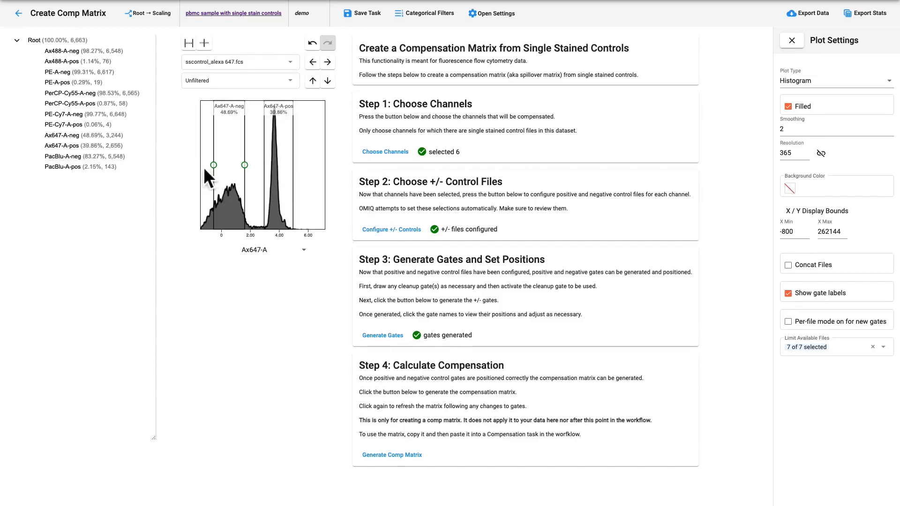
Adjust the PacBlu-A-neg and PacBlu-A-pos gates around the sscontrol_pb.fcs histogram peaks, and generate the compensation matrix.
left_click(89, 156)
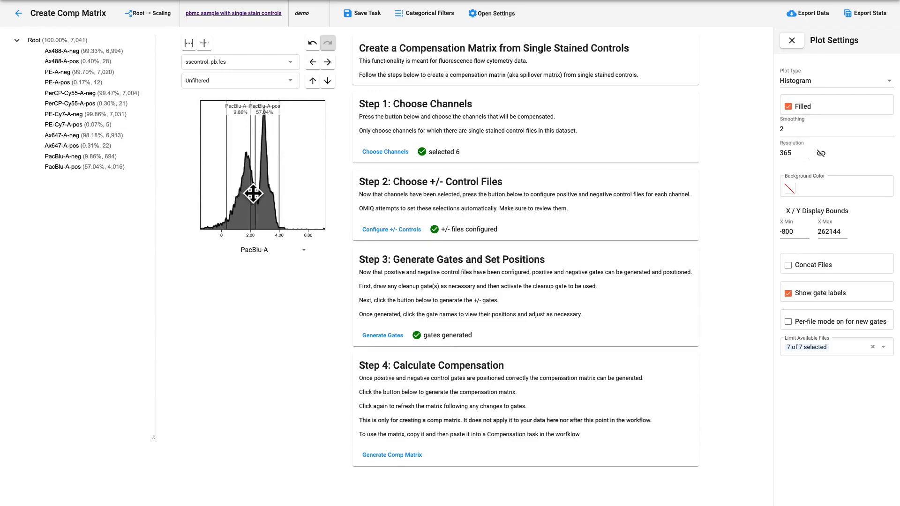
left_click_drag(253, 194, 279, 209)
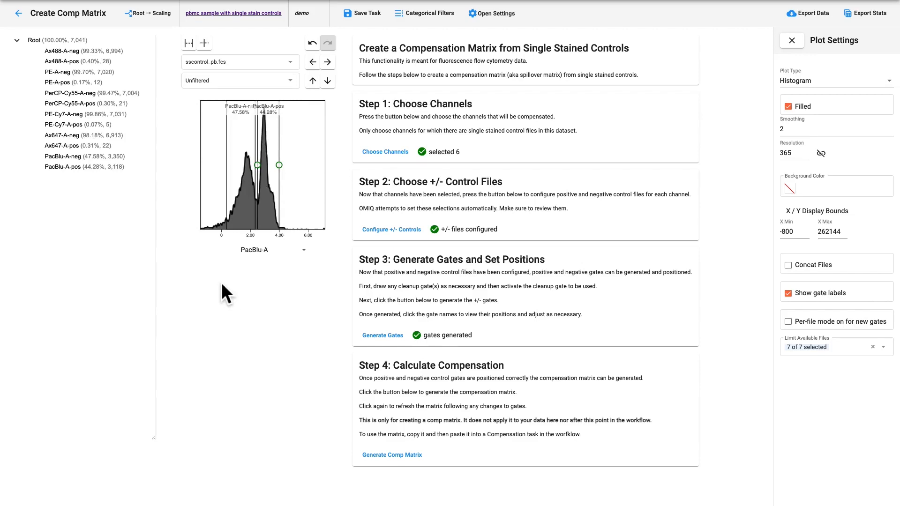
scroll(214, 319, "down", 1)
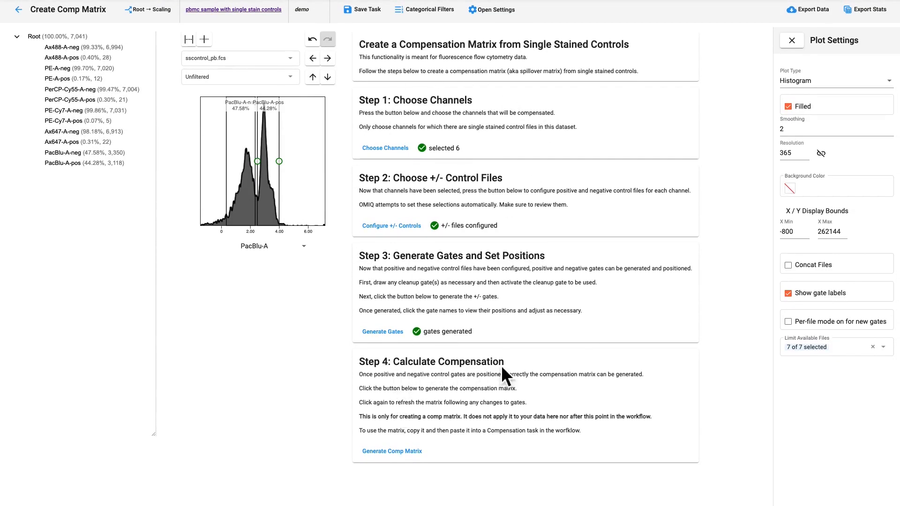
left_click(389, 452)
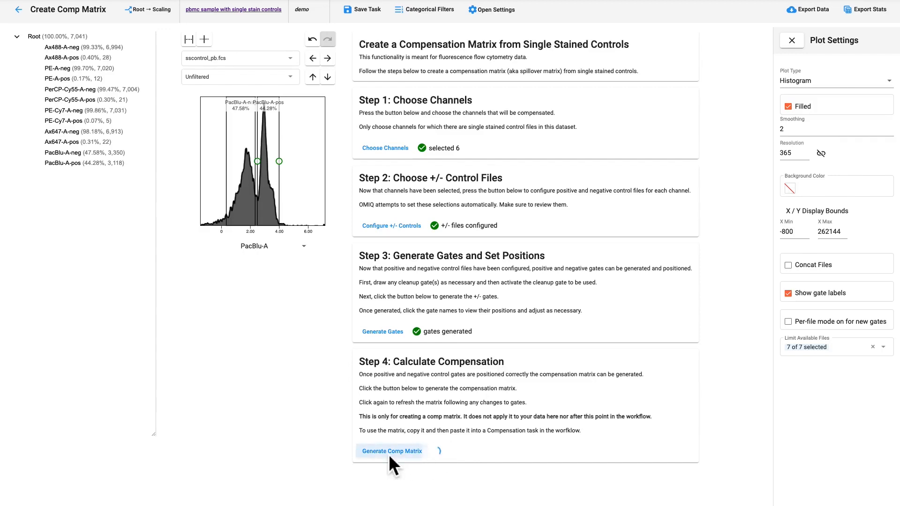
scroll(457, 392, "down", 3)
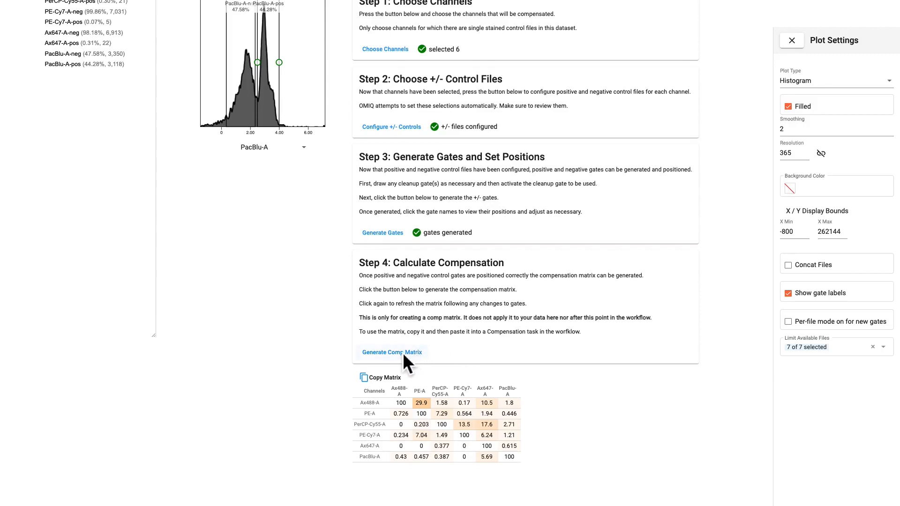
Raise the lower boundary of the PacBlu-A-neg gate slightly and regenerate the compensation matrix.
left_click(268, 189)
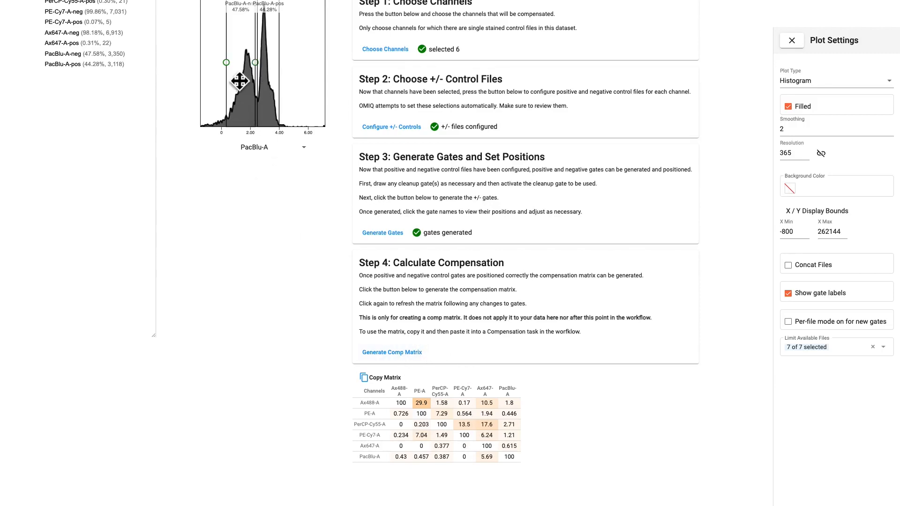
left_click_drag(235, 69, 240, 69)
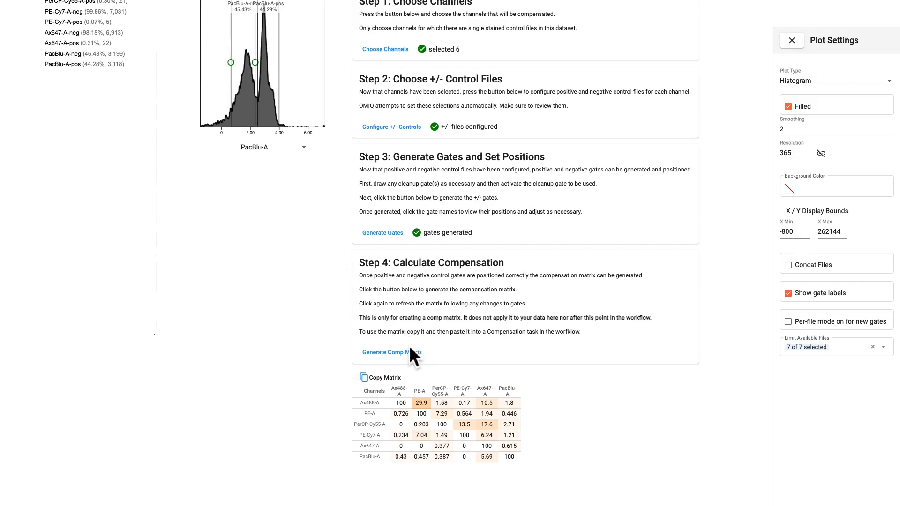
left_click(398, 352)
Save the Create Comp Matrix task and return to the demo workflow.
scroll(406, 387, "up", 3)
left_click(371, 41)
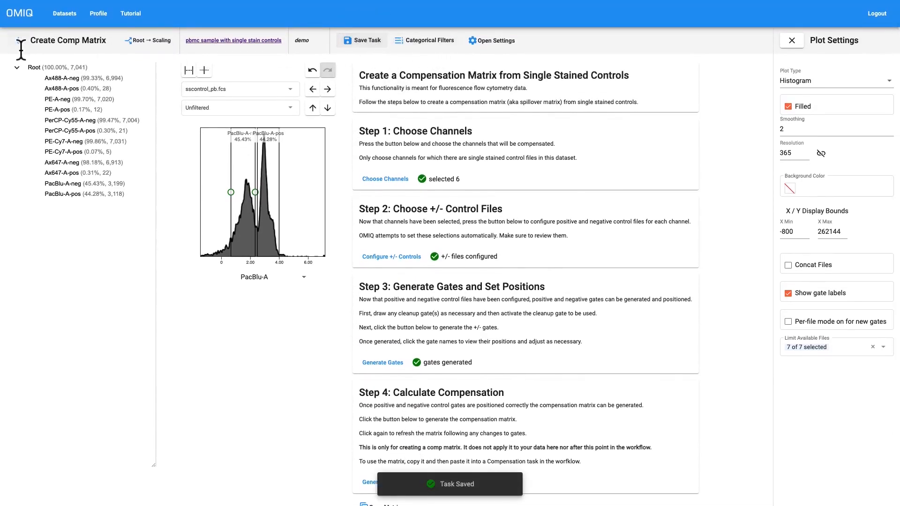
left_click(17, 40)
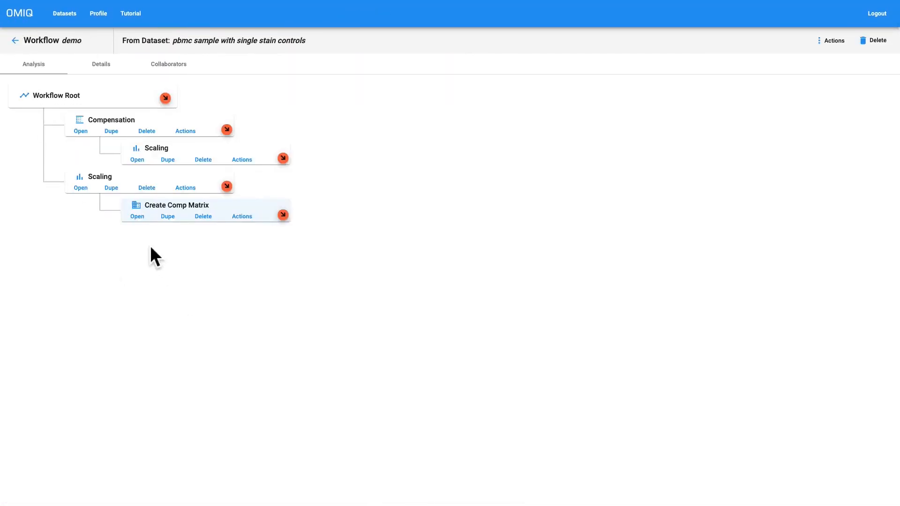
Reopen the Create Comp Matrix task, generate the compensation matrix from the saved gates and copy it.
left_click(137, 217)
scroll(323, 354, "down", 1)
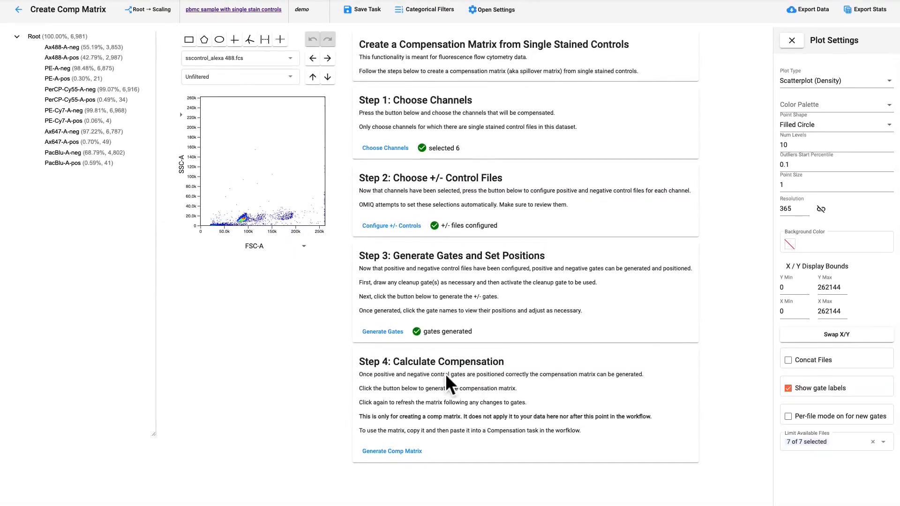
left_click(75, 151)
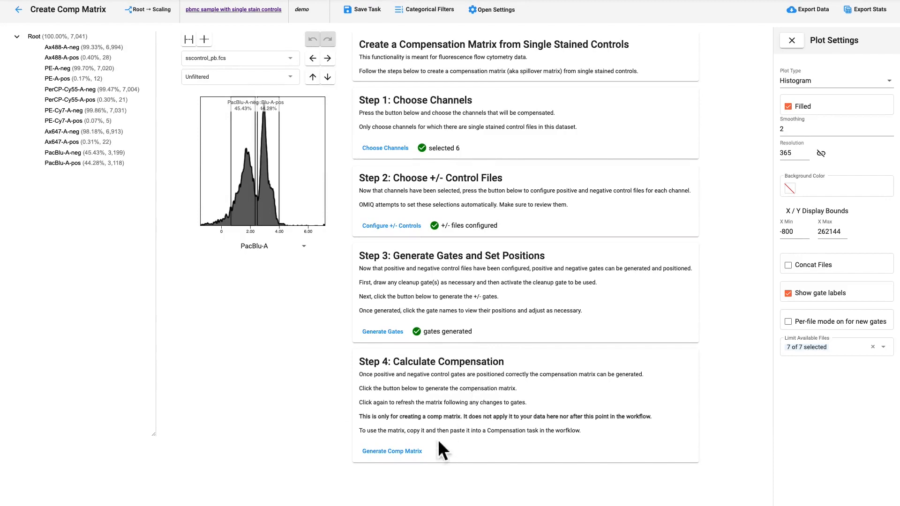
left_click(398, 454)
scroll(430, 421, "down", 2)
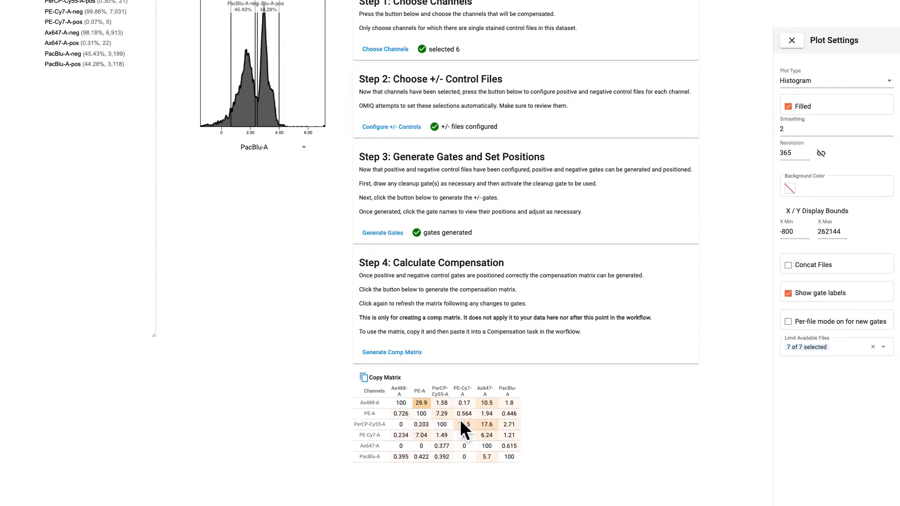
left_click(390, 382)
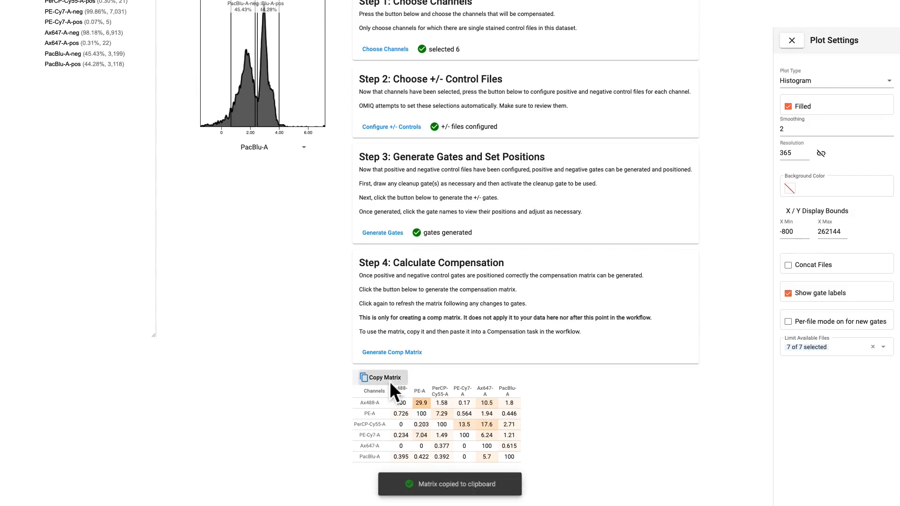
Paste the copied matrix into Comp Group 1 of the workflow's Compensation task and save the task.
scroll(326, 352, "up", 3)
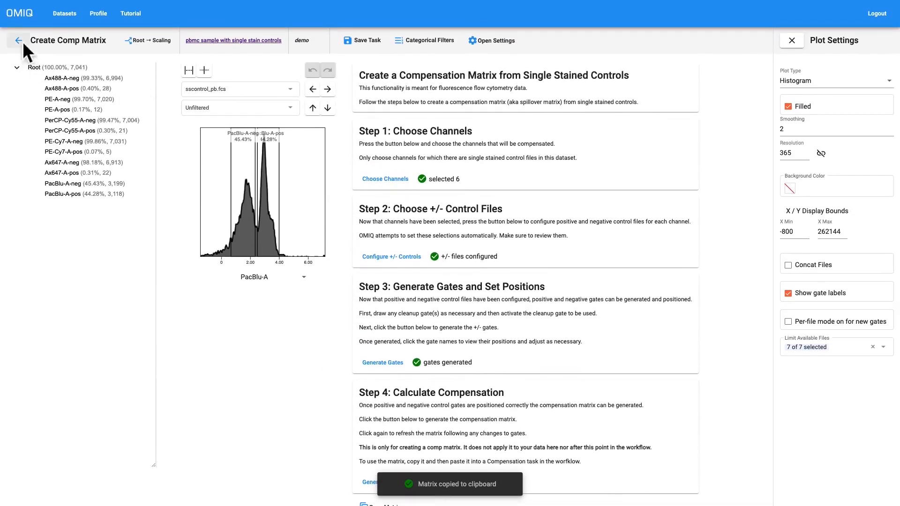
left_click(19, 41)
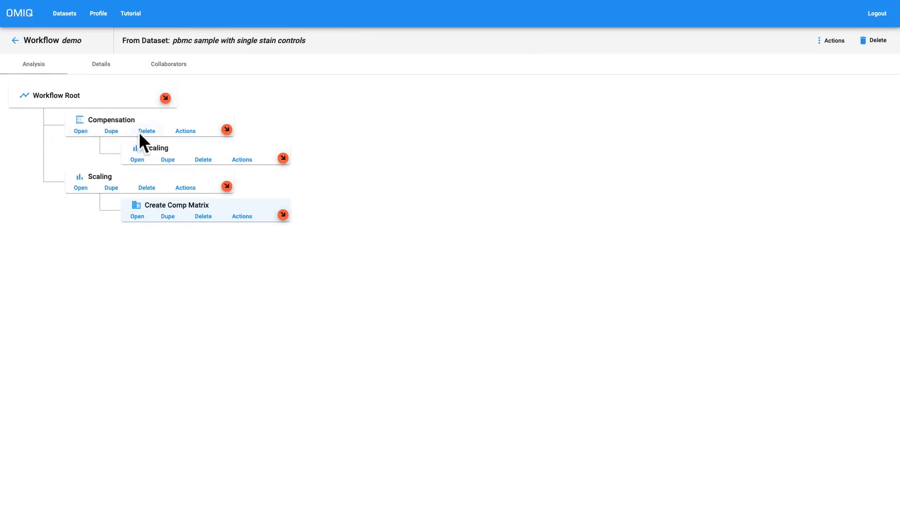
left_click(83, 131)
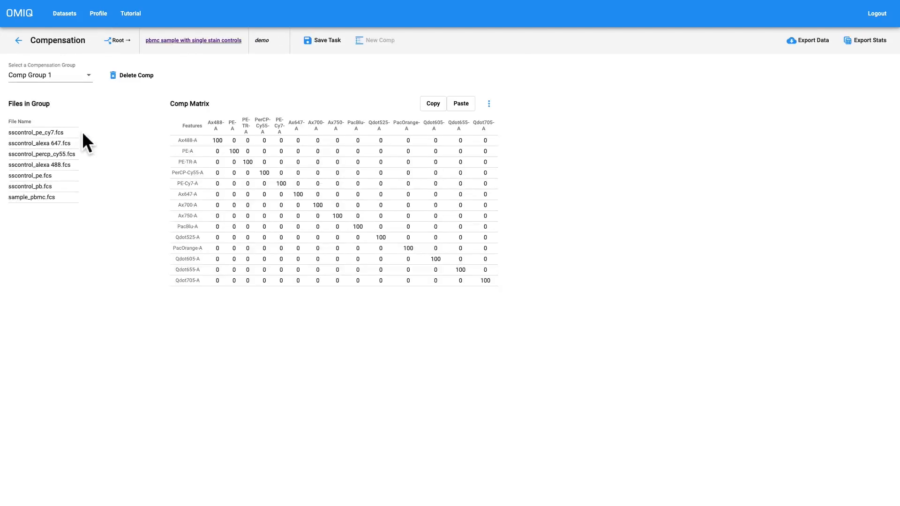
left_click(464, 104)
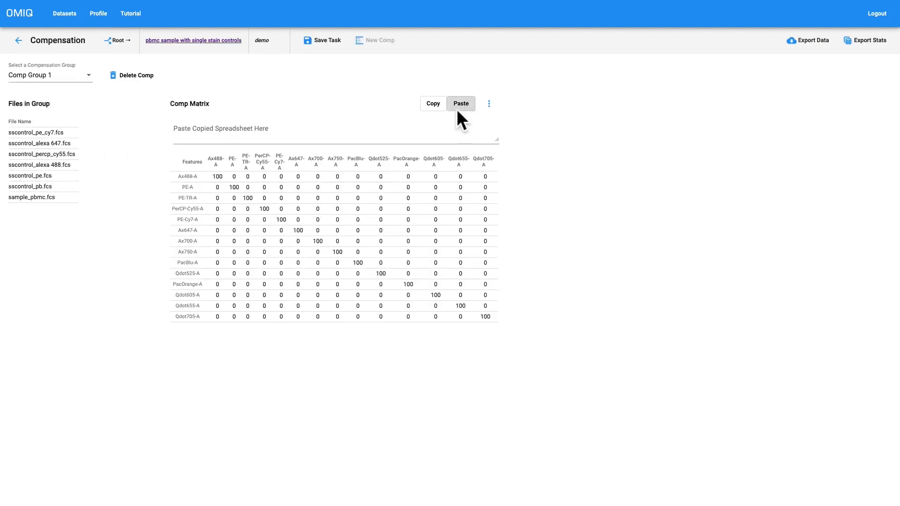
left_click(303, 124)
key("ctrl+v")
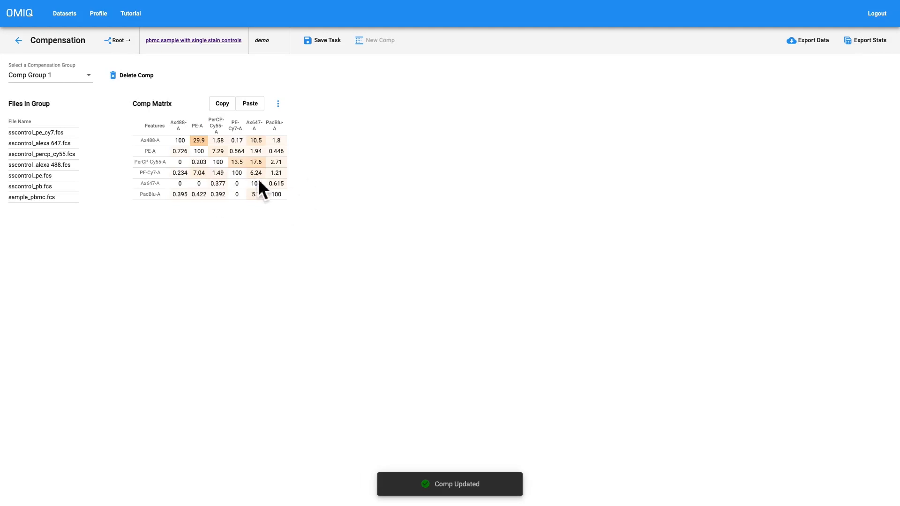
left_click(328, 41)
left_click(18, 40)
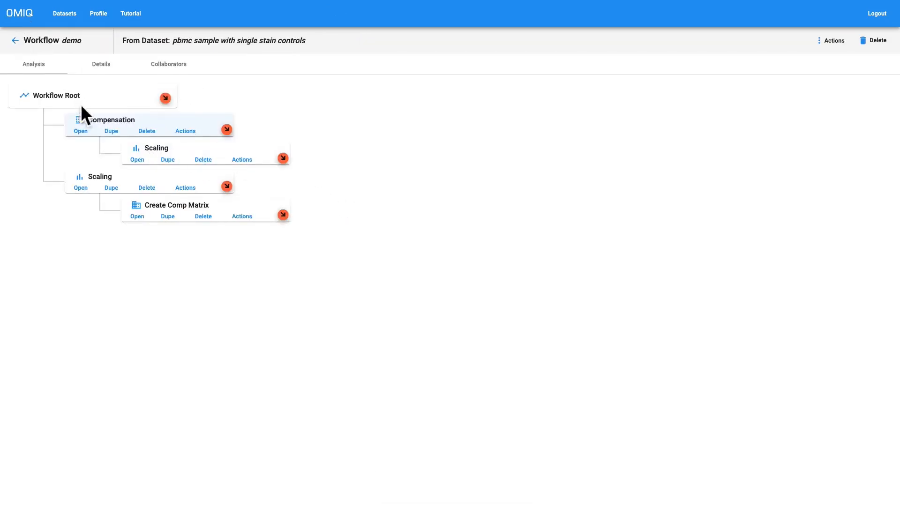
Reopen the Compensation task and delete the compensation of Comp Group 1.
left_click(83, 133)
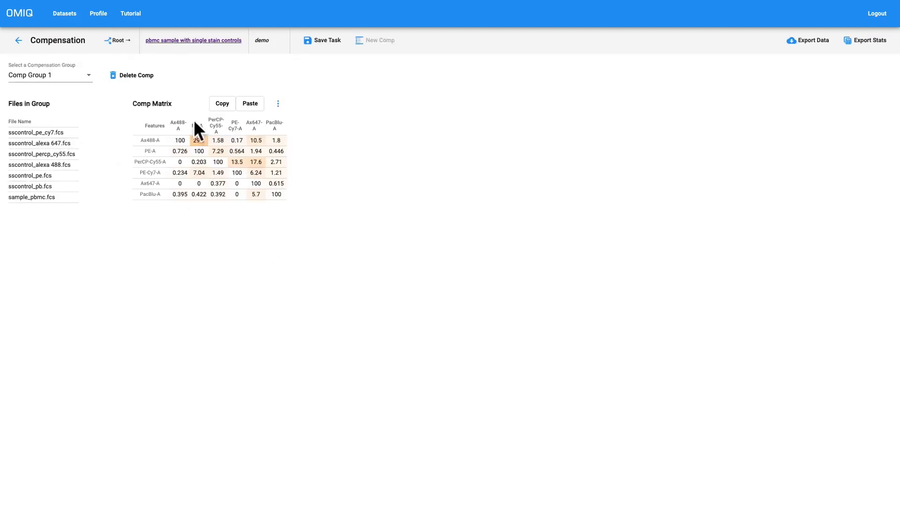
left_click(279, 105)
left_click(132, 75)
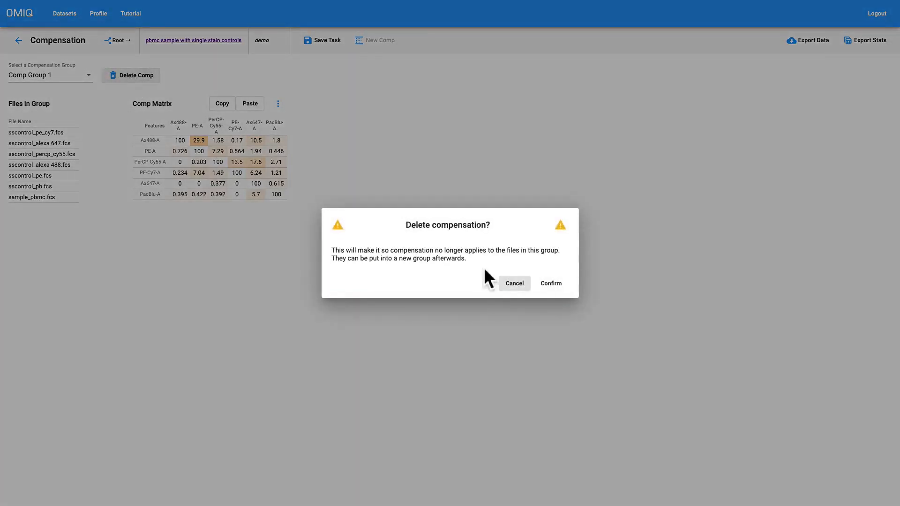
left_click(551, 283)
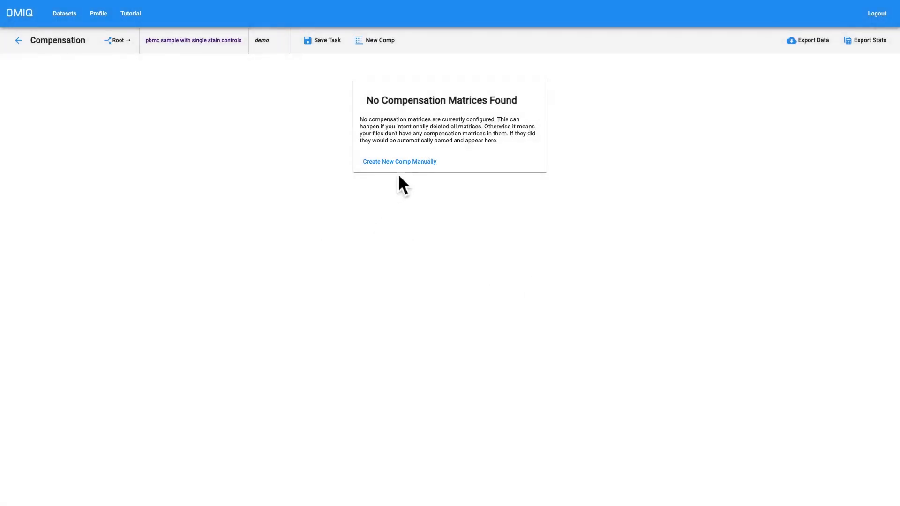
Start a new manual compensation and apply it to all seven files.
left_click(392, 163)
left_click(394, 256)
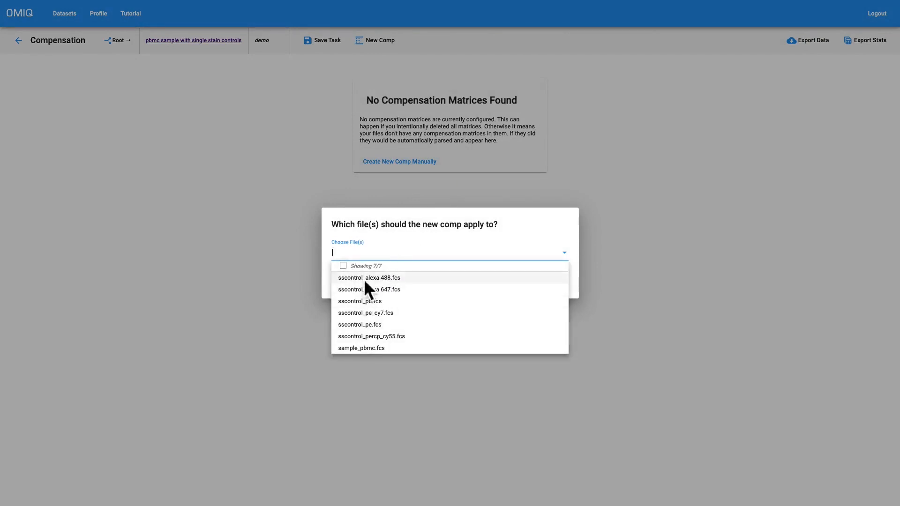
left_click(343, 266)
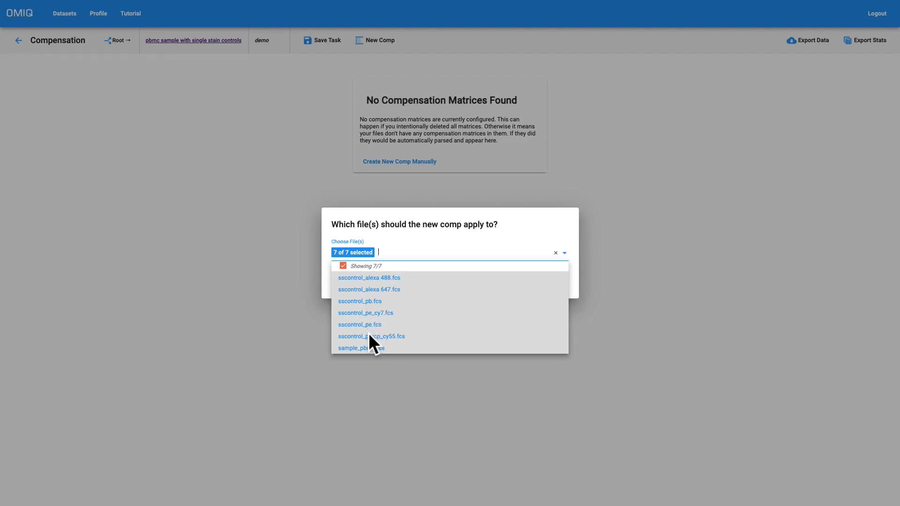
left_click(461, 232)
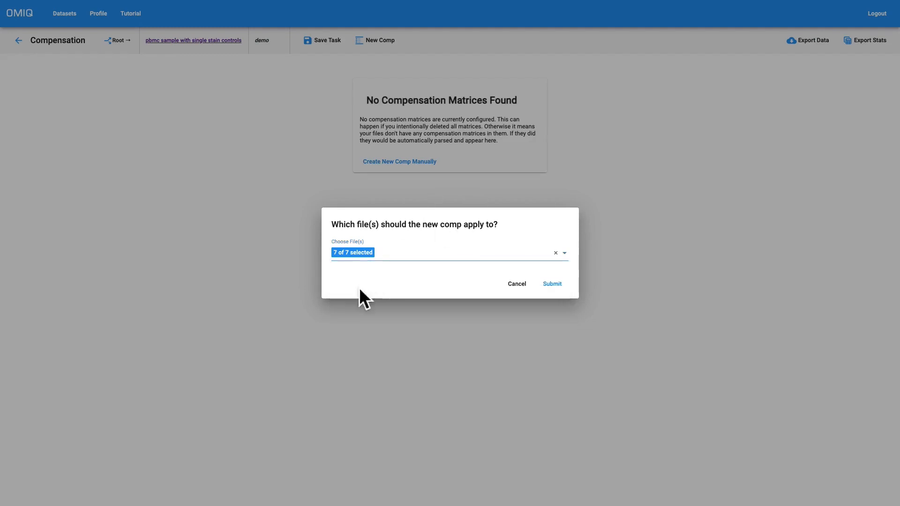
left_click(553, 283)
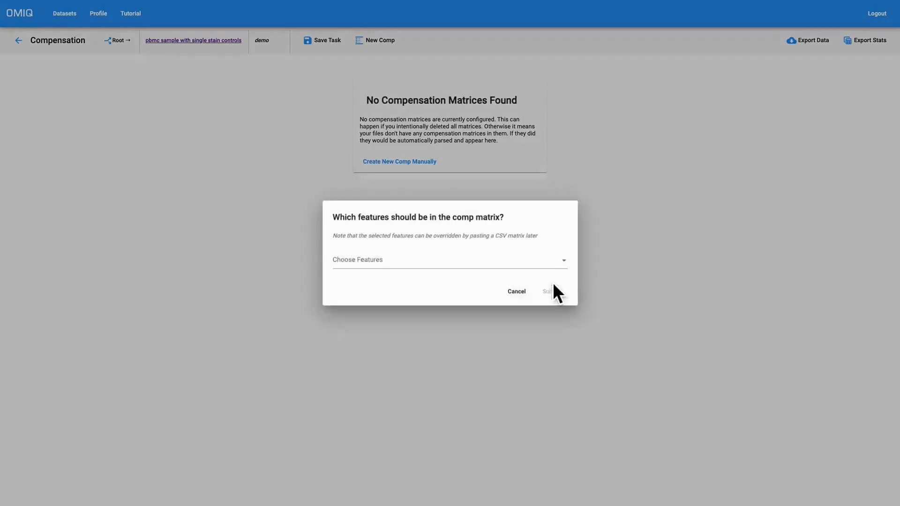
Include the Ax488-A and PE-A features in the new comp matrix and create it.
left_click(367, 261)
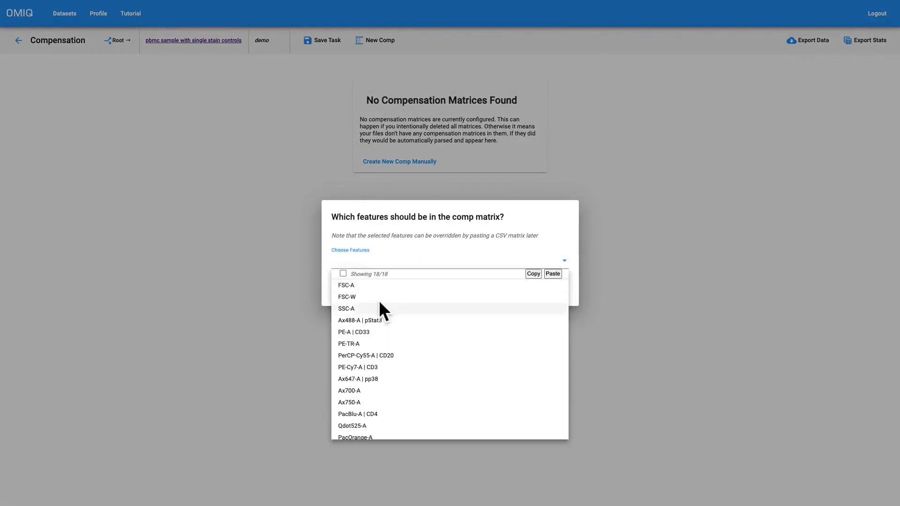
left_click(384, 321)
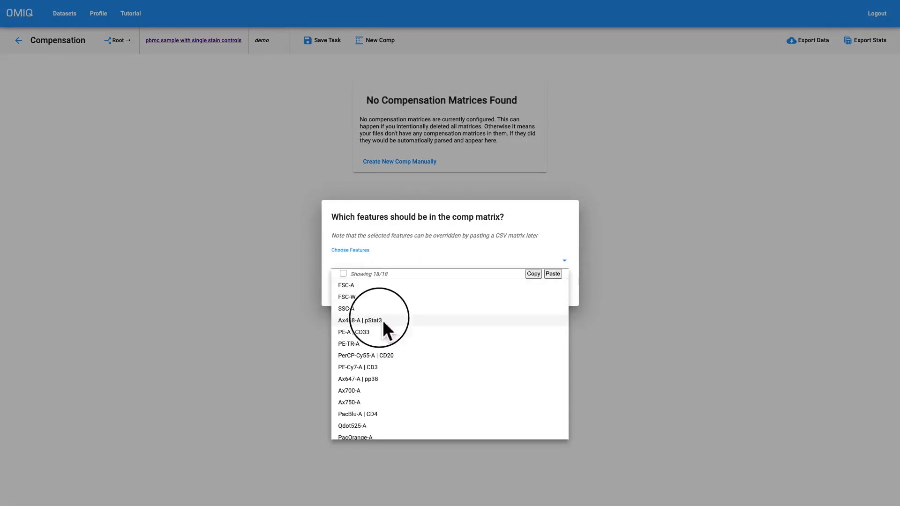
left_click(386, 331)
left_click(487, 238)
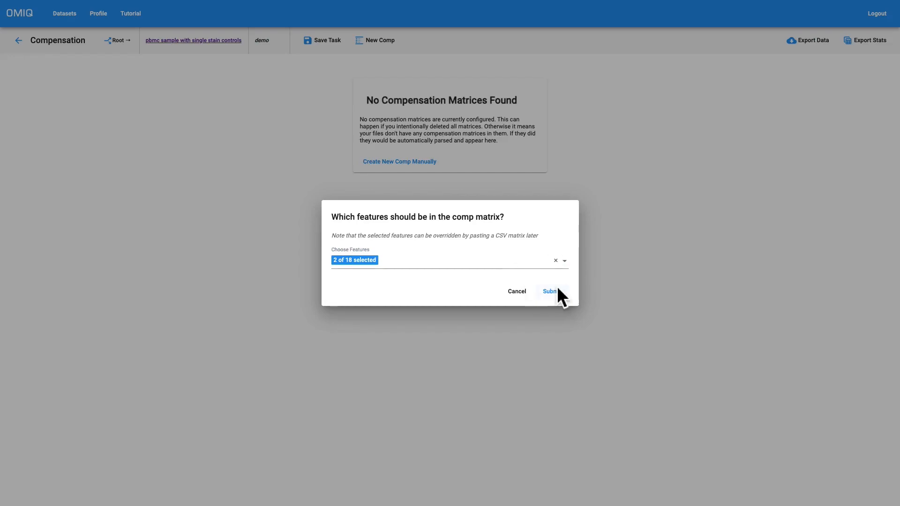
left_click(557, 288)
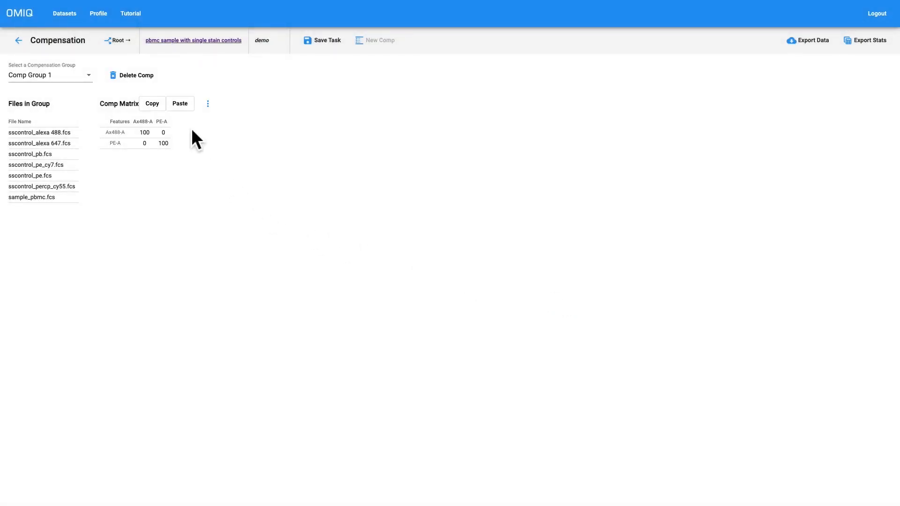
Paste the copied compensation matrix over the new two-feature comp matrix of Comp Group 1 and save the task.
left_click(186, 105)
left_click(183, 136)
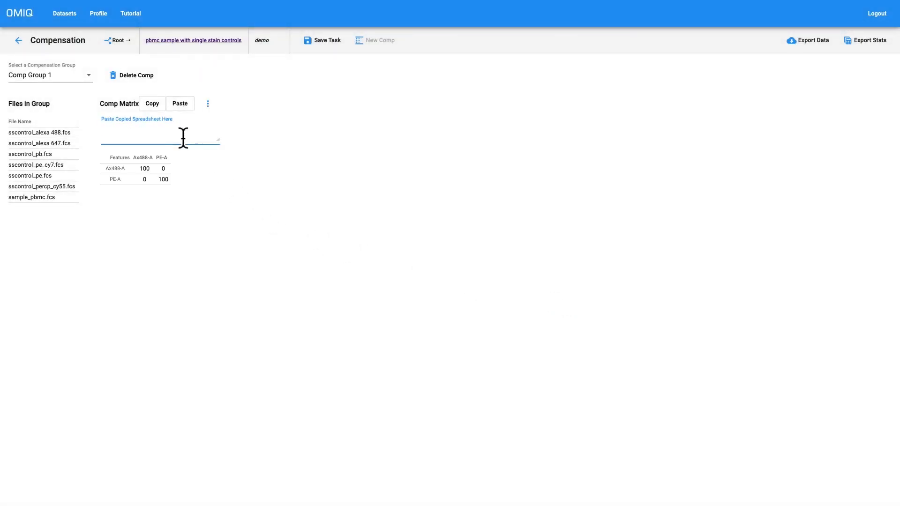
key("ctrl+v")
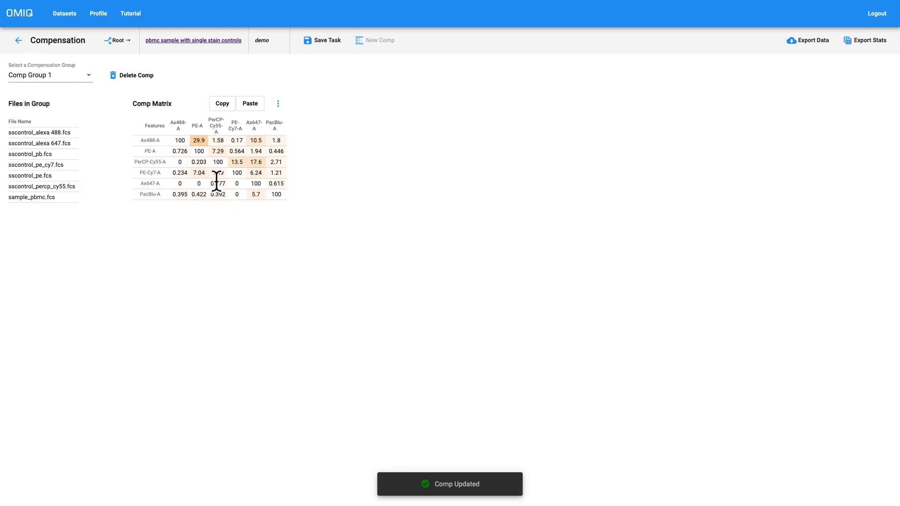
left_click(330, 40)
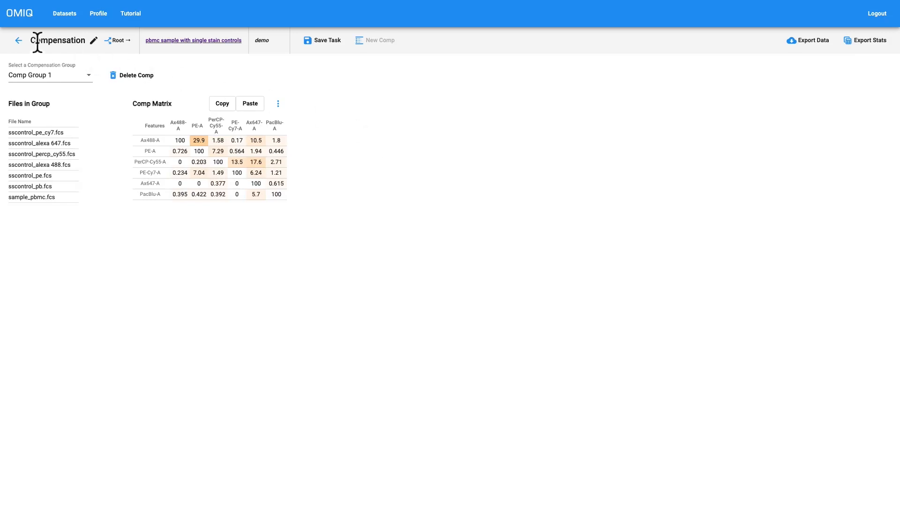
Return to the demo workflow, open its Create Comp Matrix task and display the Ax488-A-pos gate.
left_click(18, 40)
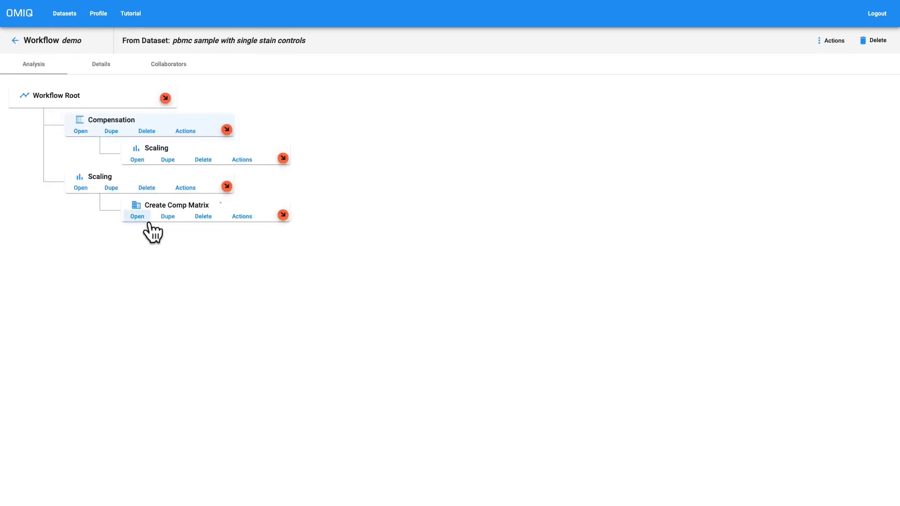
left_click(139, 217)
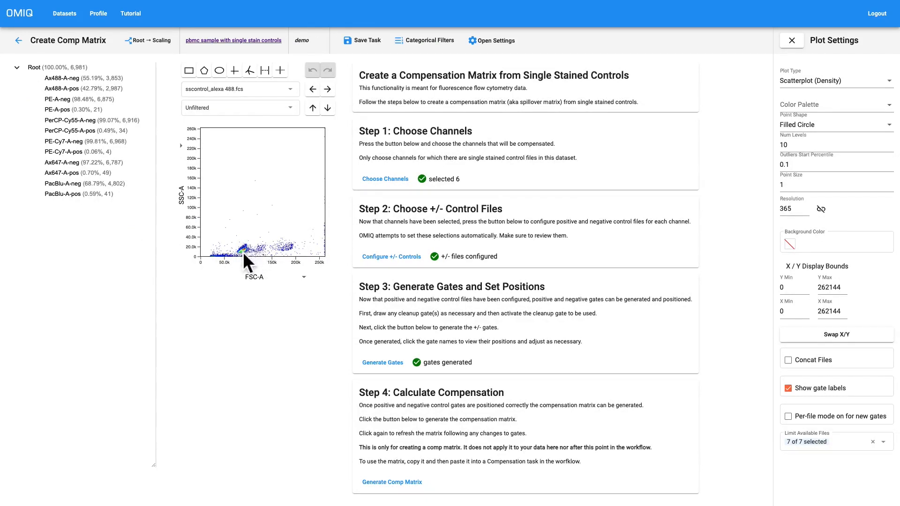
left_click(96, 89)
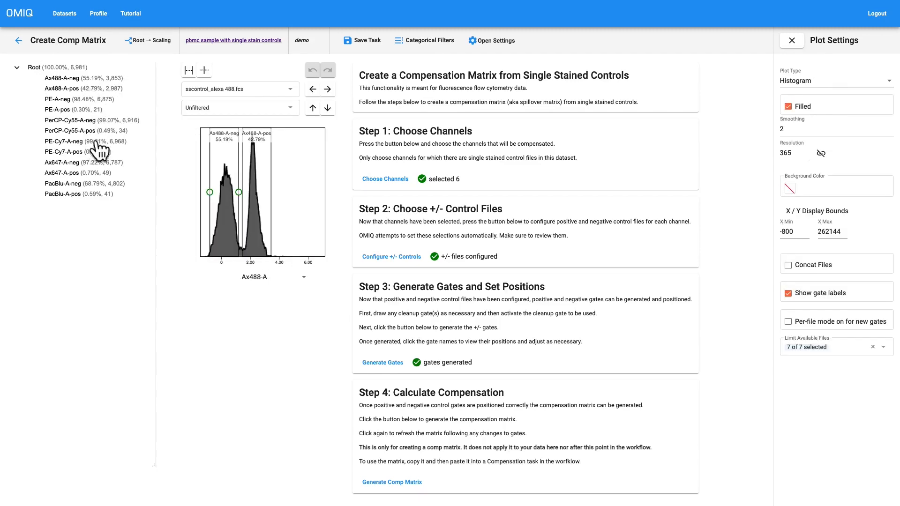
left_click(96, 92)
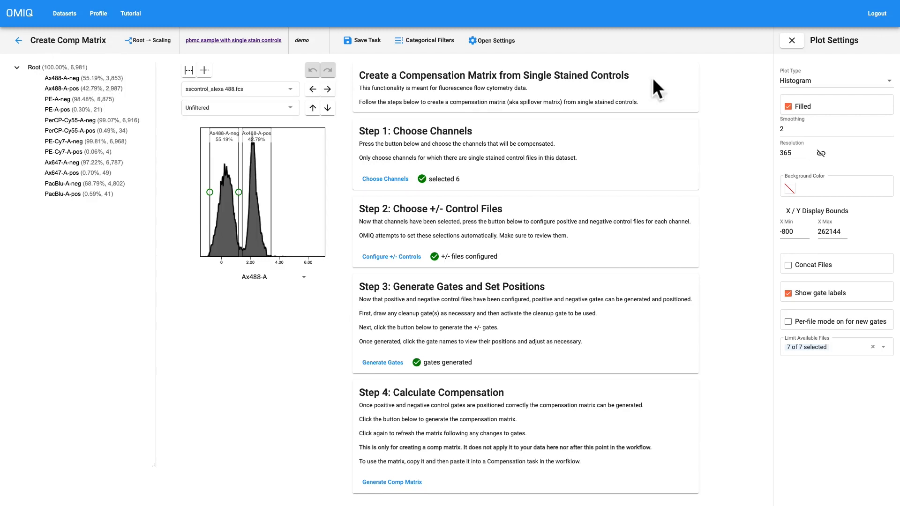
Change the plot type to Scatterplot (Density) and plot FSC-A on the horizontal axis.
left_click(829, 83)
left_click(811, 83)
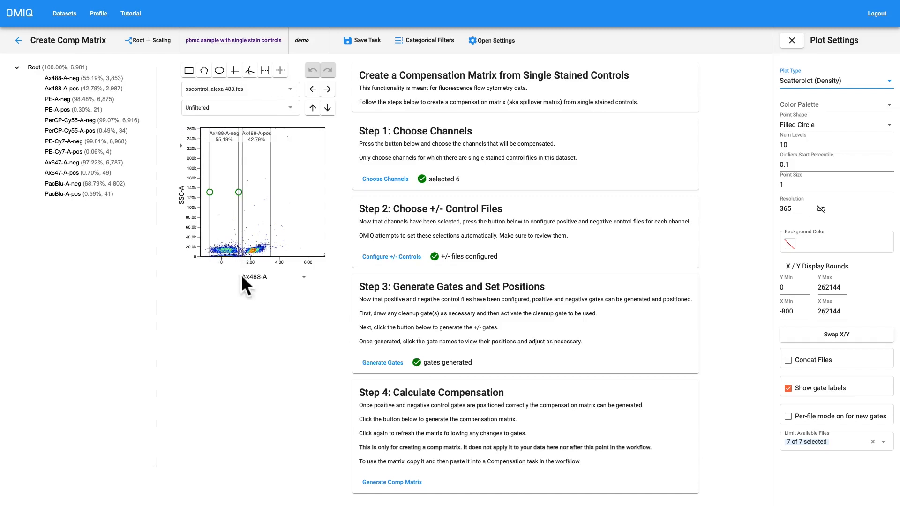
left_click(257, 278)
scroll(253, 267, "up", 2)
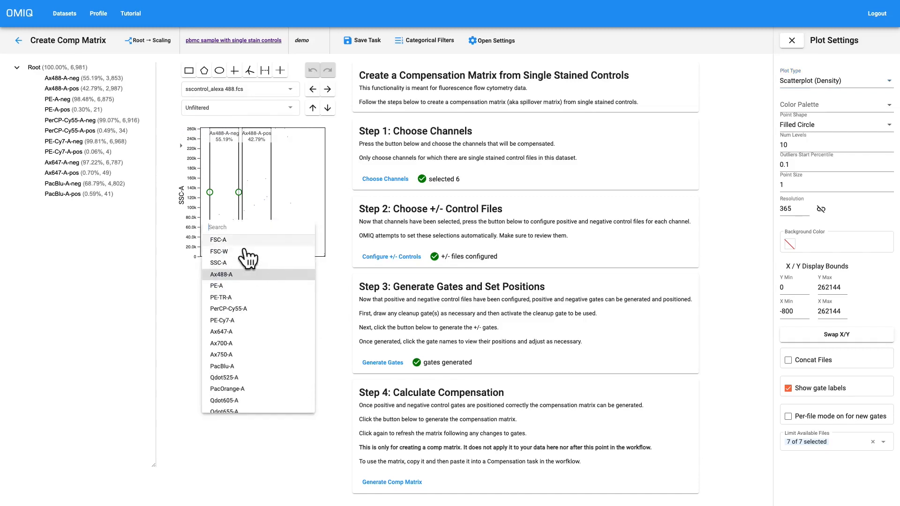
left_click(237, 246)
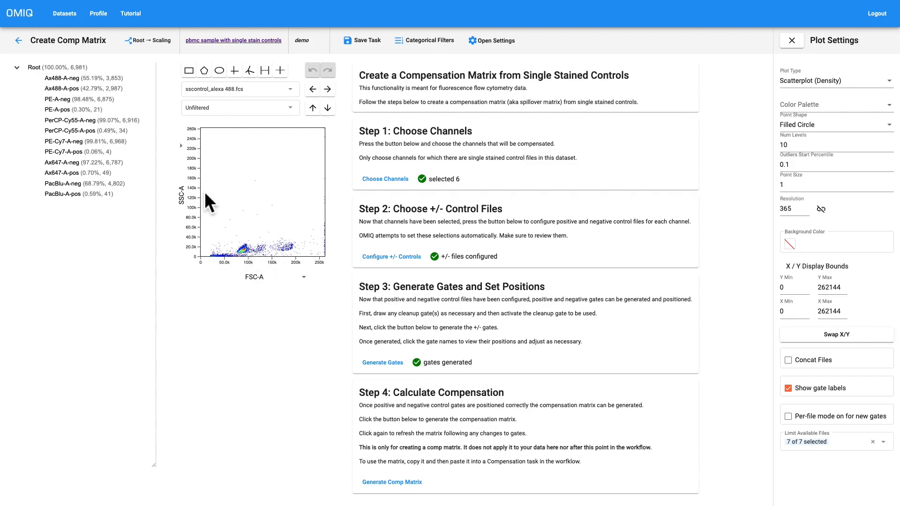
Draw a rectangular gate around the main population, about 70k–110k FSC-A and 5k–60k SSC-A, and name it "cleanup".
left_click(188, 70)
left_click_drag(253, 228, 234, 253)
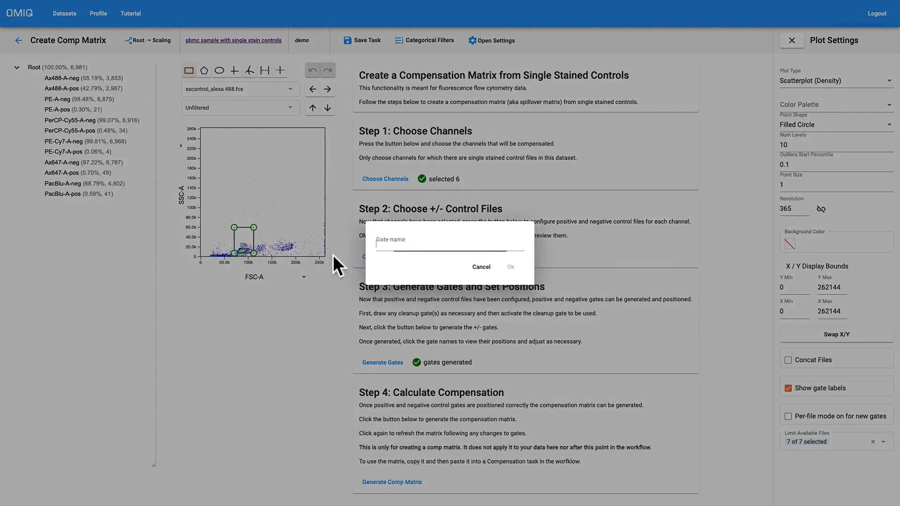
type("cleanup")
key("Return")
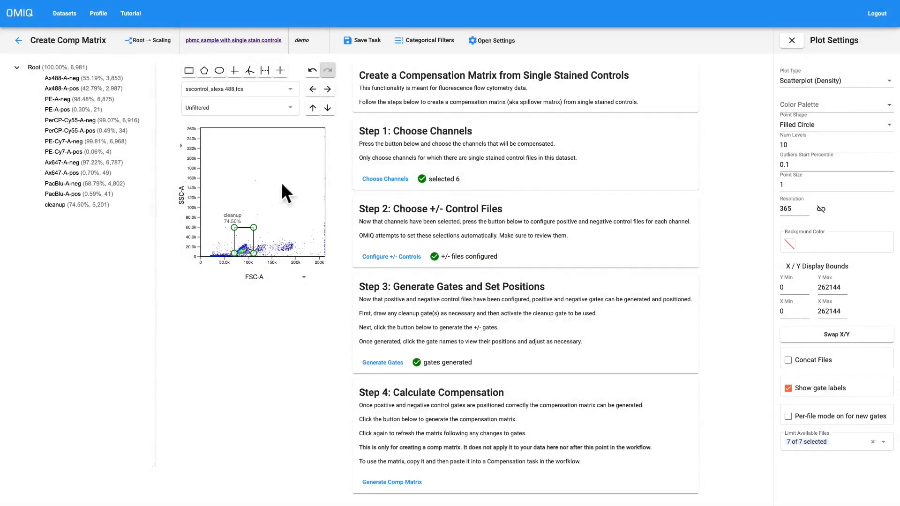
Shift the cleanup gate slightly lower in SSC-A, check it on the other control files, and return to sscontrol_alexa 488.fcs.
left_click(327, 89)
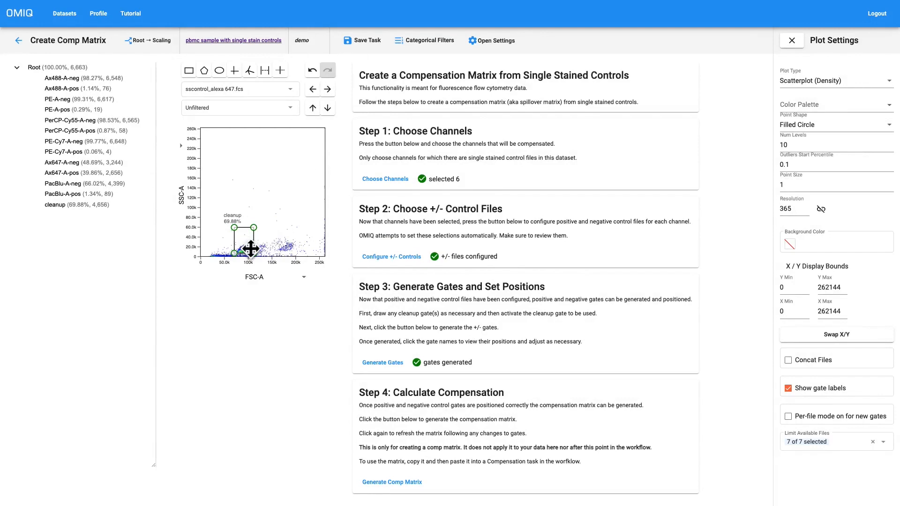
right_click(245, 241)
left_click(294, 248)
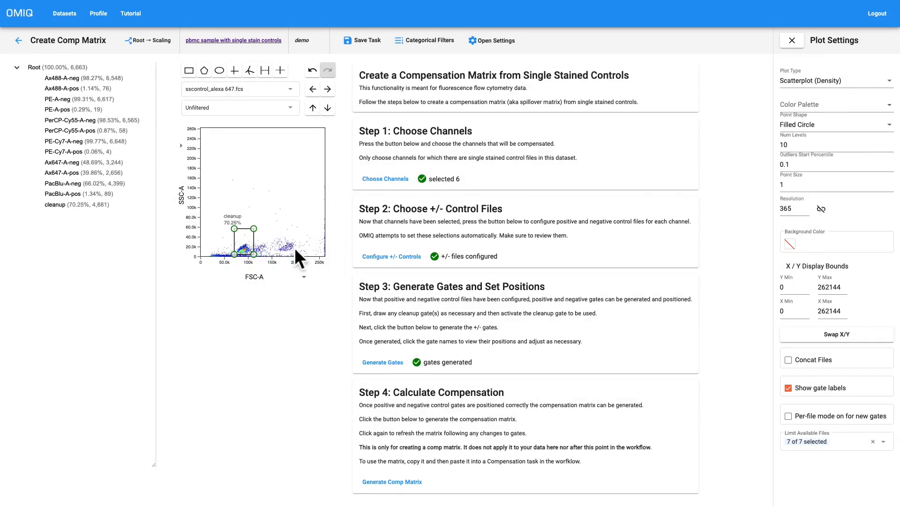
left_click(328, 89)
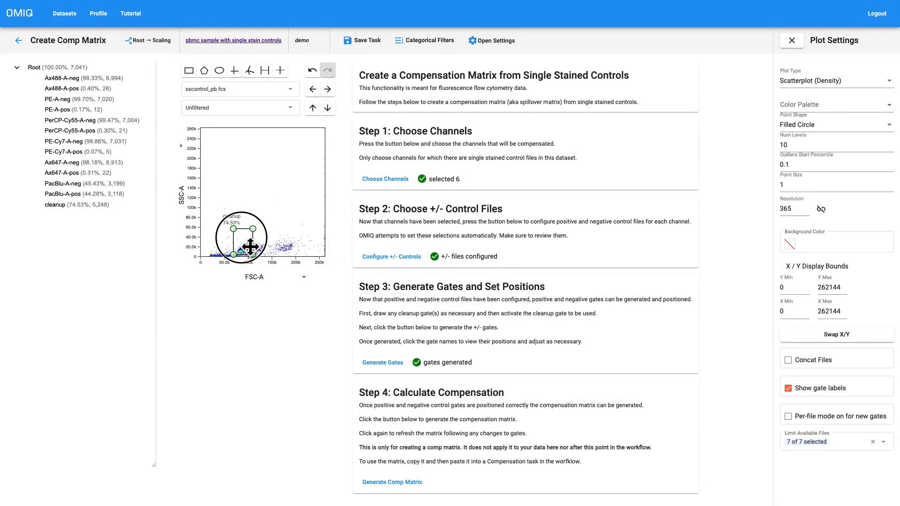
left_click(328, 89)
left_click(328, 89)
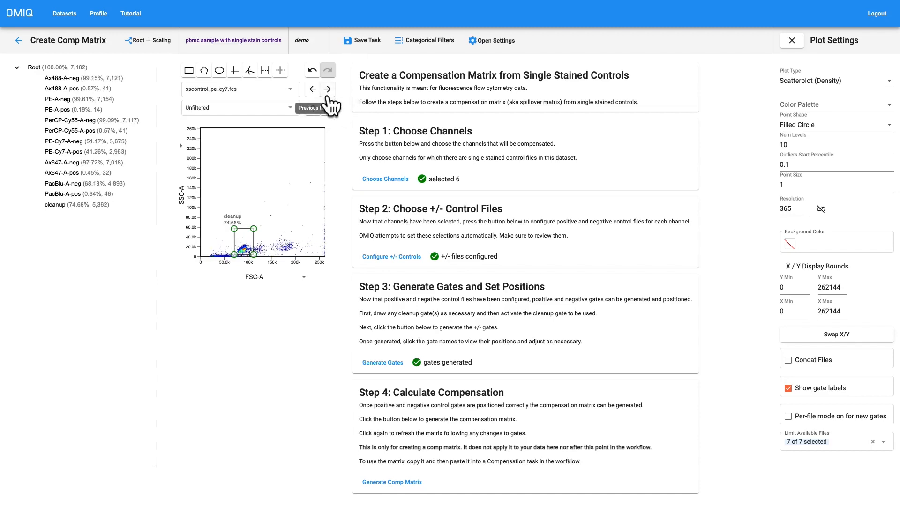
left_click(278, 89)
left_click(221, 104)
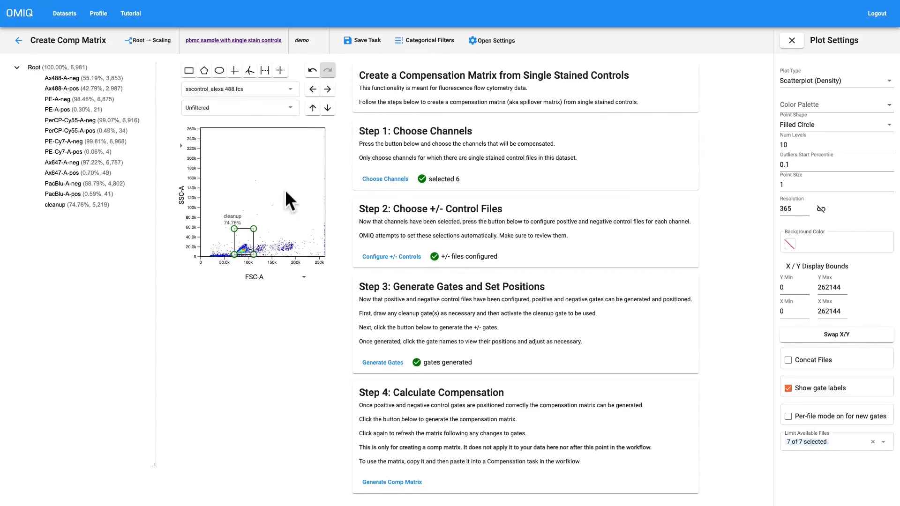
left_click(290, 209)
Move the Ax488-A-neg gate from the root to beneath the cleanup gate.
right_click(89, 77)
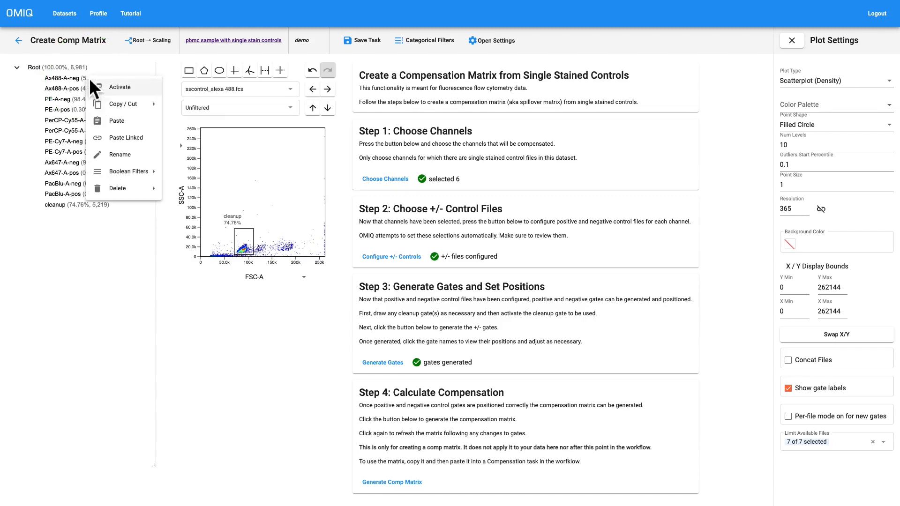
left_click(187, 123)
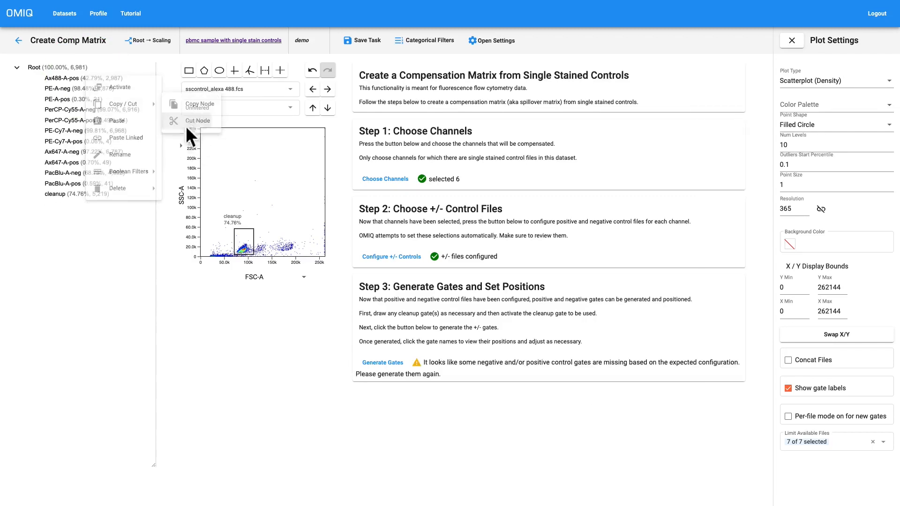
right_click(78, 195)
left_click(115, 237)
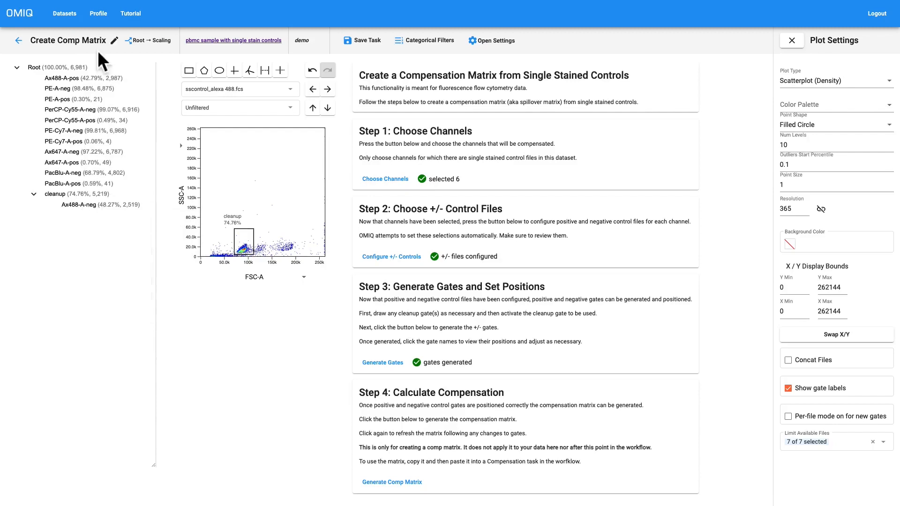
Move the Ax488-A-pos gate from the root to beneath the cleanup gate.
right_click(81, 78)
mouse_move(120, 108)
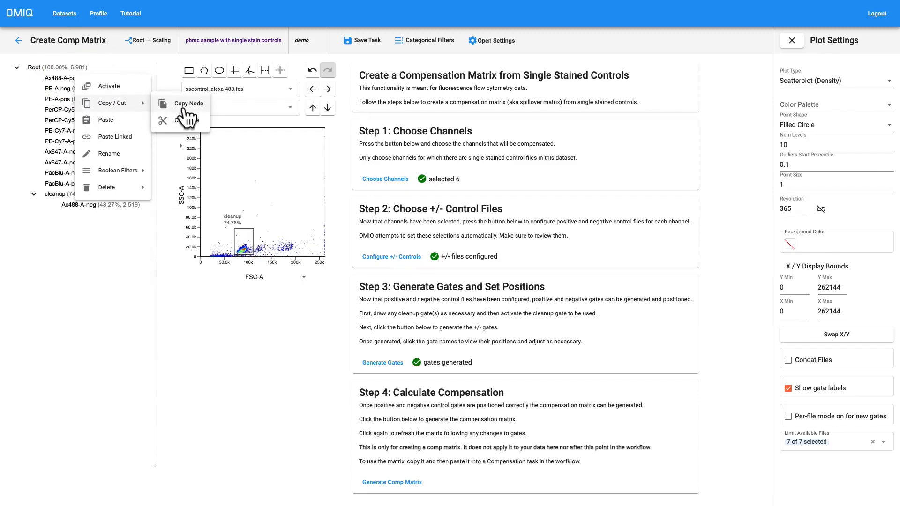
left_click(185, 121)
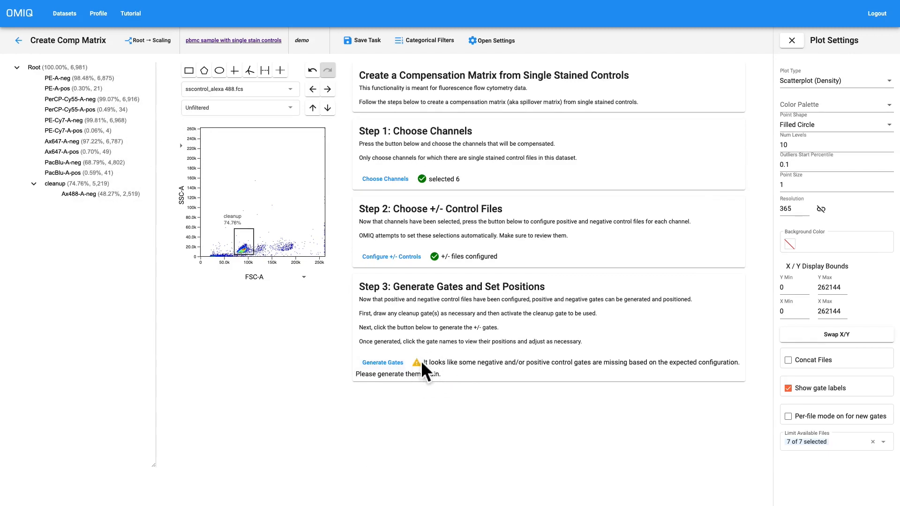
right_click(90, 193)
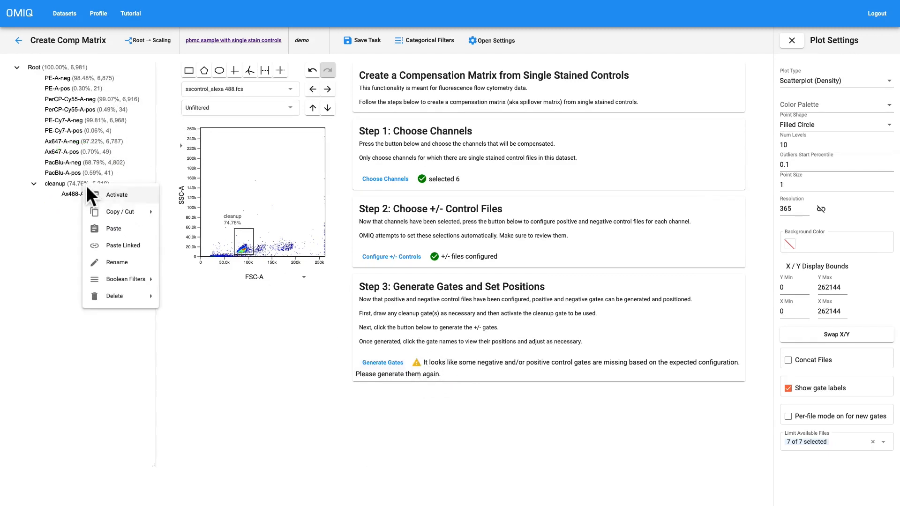
left_click(113, 229)
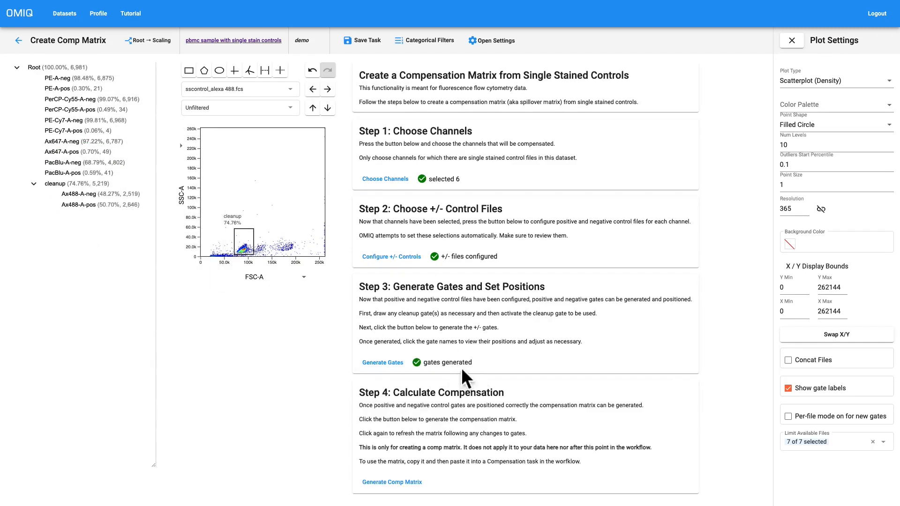
Regenerate the comp matrix with the Ax488-A gates nested under cleanup and review its values.
left_click(406, 484)
scroll(430, 434, "down", 3)
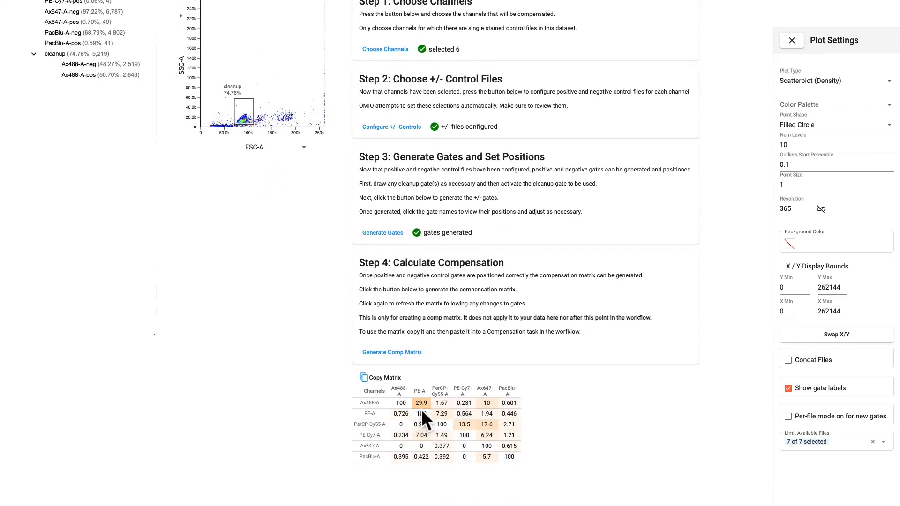
scroll(190, 215, "up", 2)
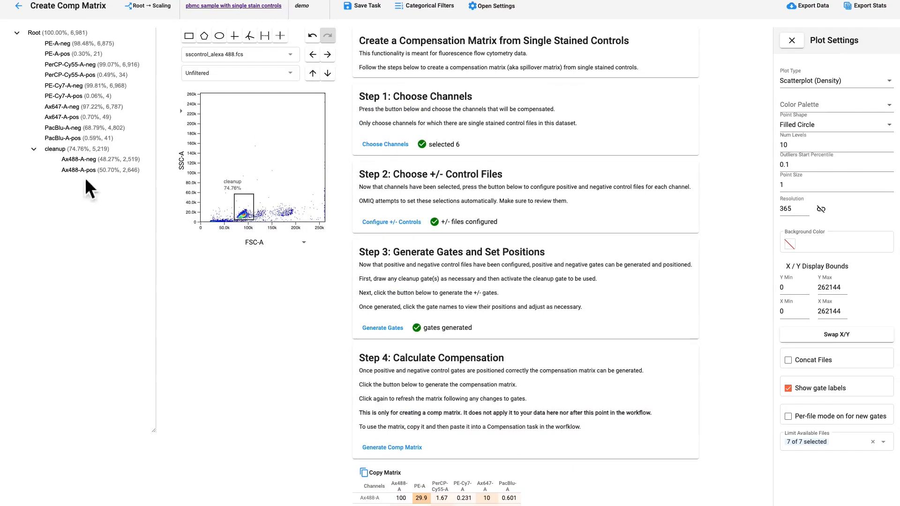
scroll(246, 359, "up", 1)
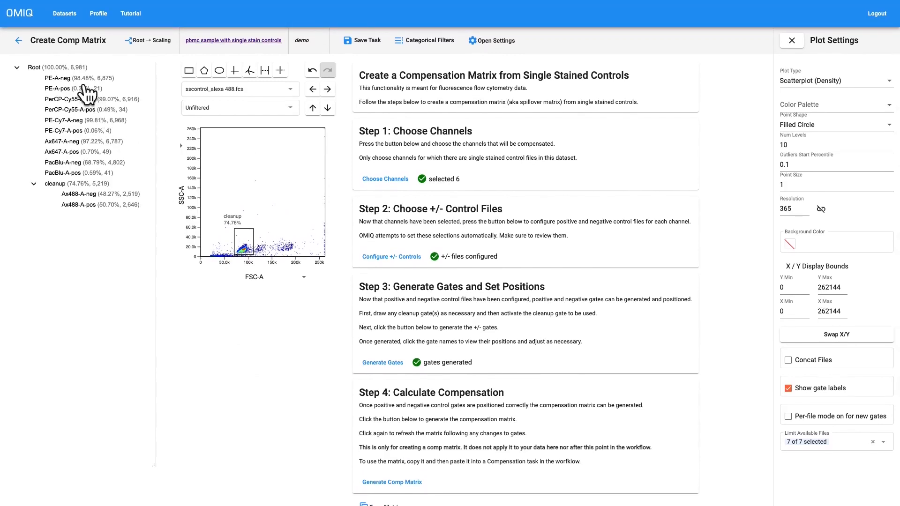
Move the PE-A-neg gate from the root to beneath the cleanup gate.
right_click(84, 89)
left_click(184, 123)
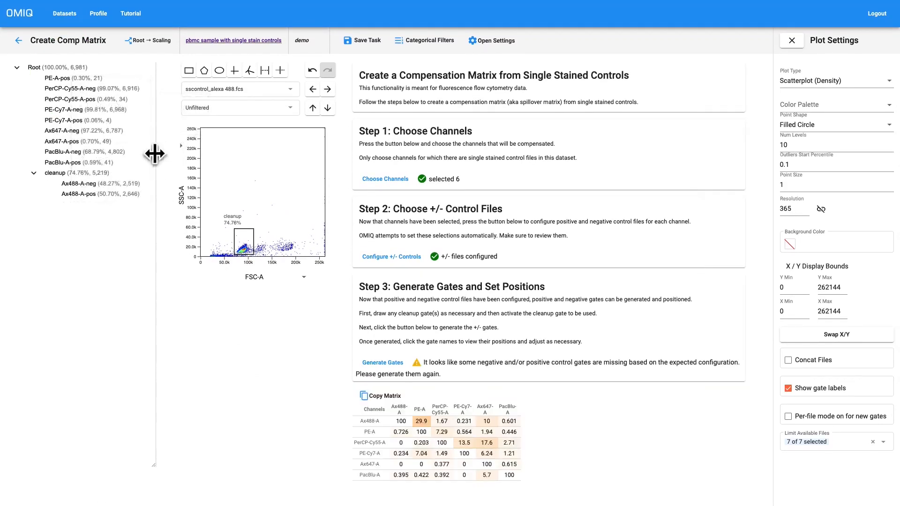
right_click(99, 183)
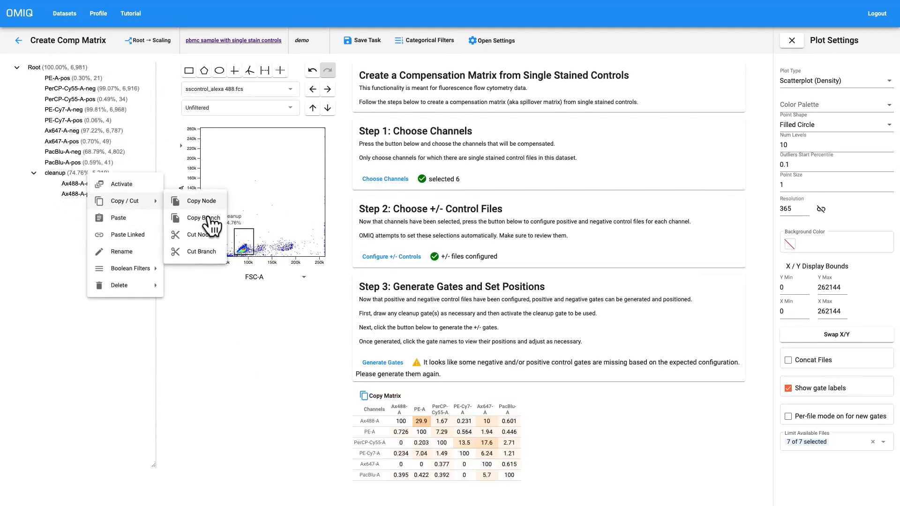
left_click(124, 218)
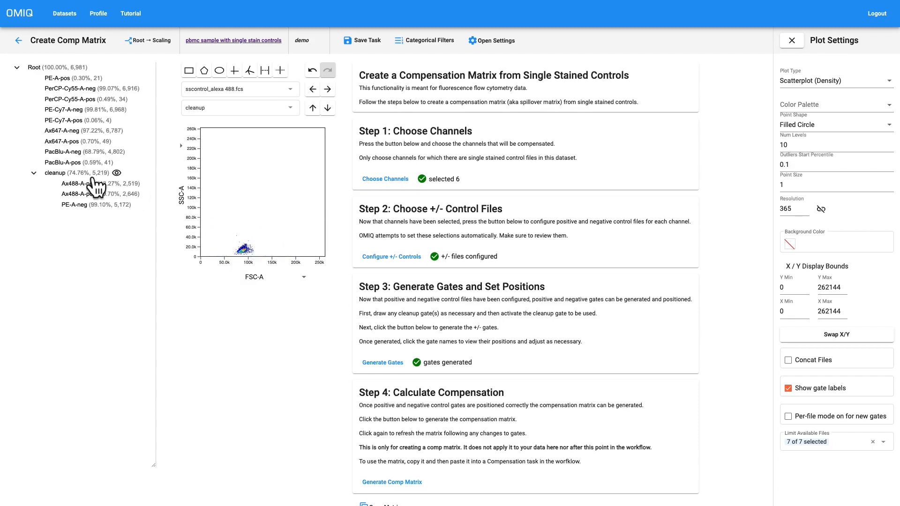
Activate the cleanup gate to show only its events, and reselect cleanup as the plot's filter.
right_click(72, 172)
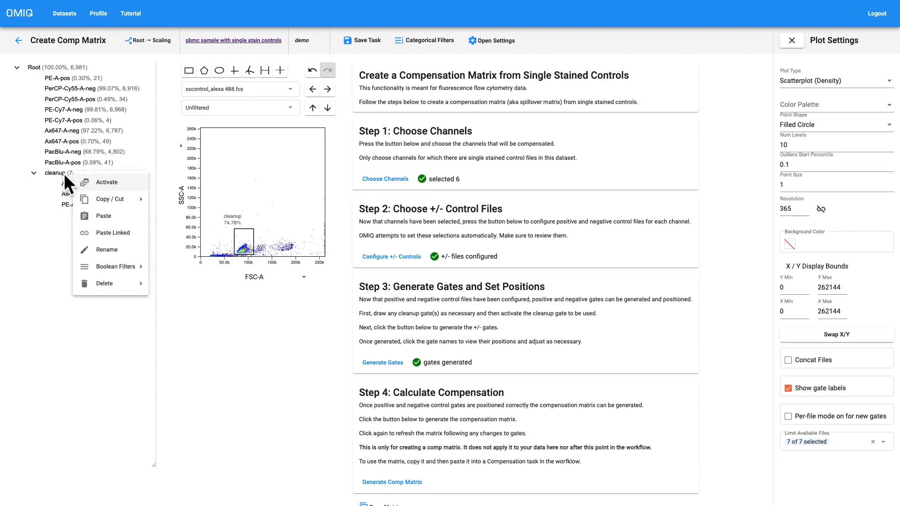
left_click(101, 182)
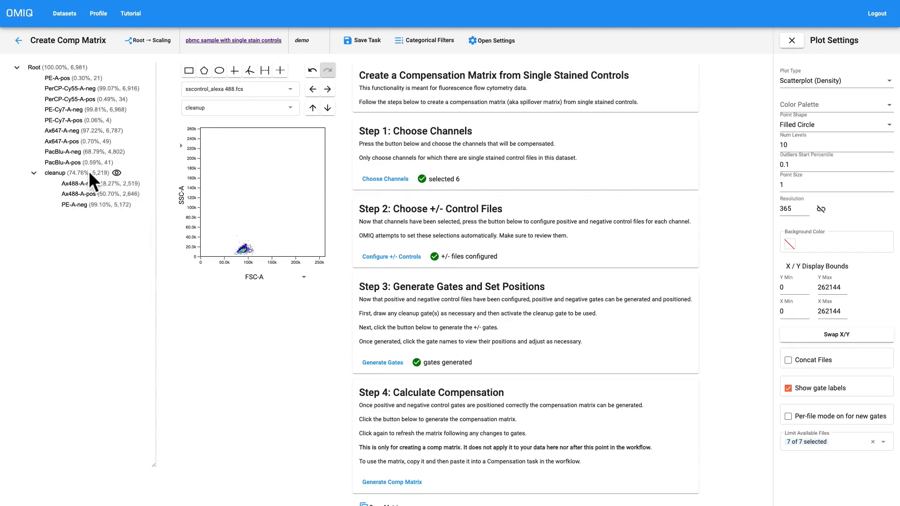
left_click(228, 106)
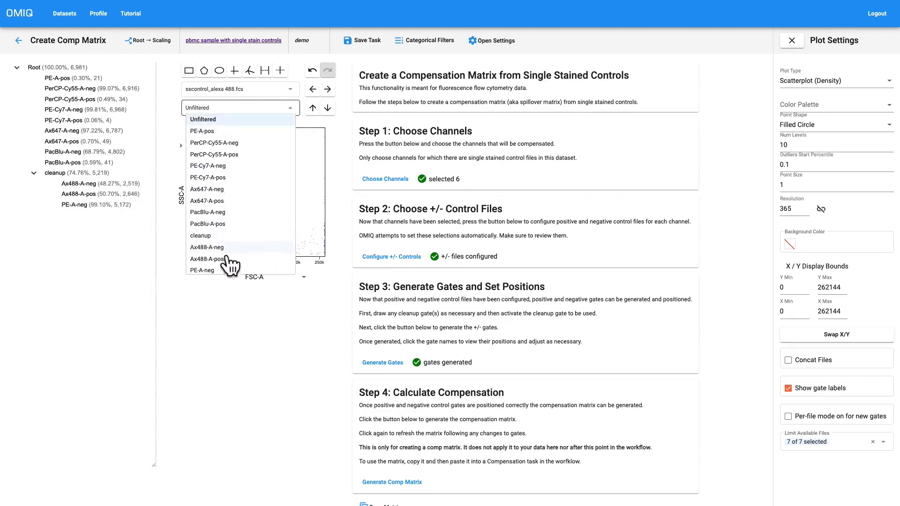
scroll(229, 259, "down", 3)
scroll(234, 212, "up", 3)
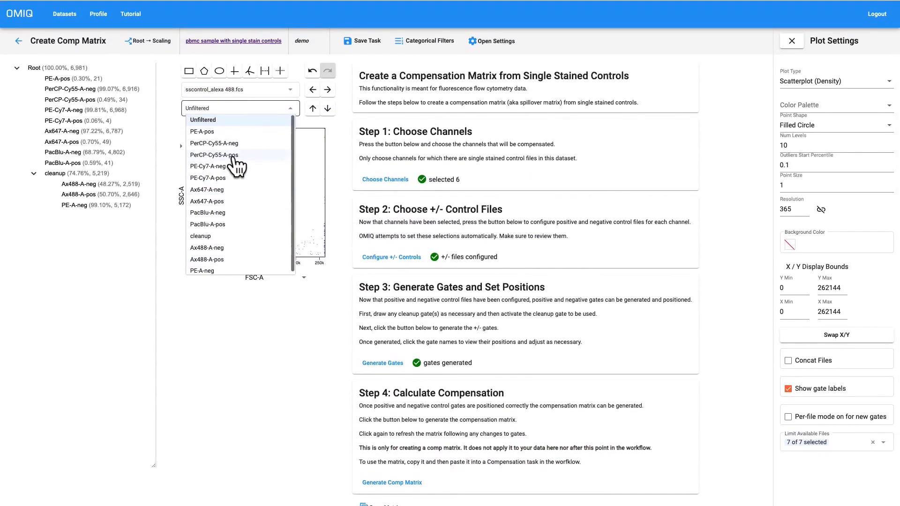
left_click(211, 237)
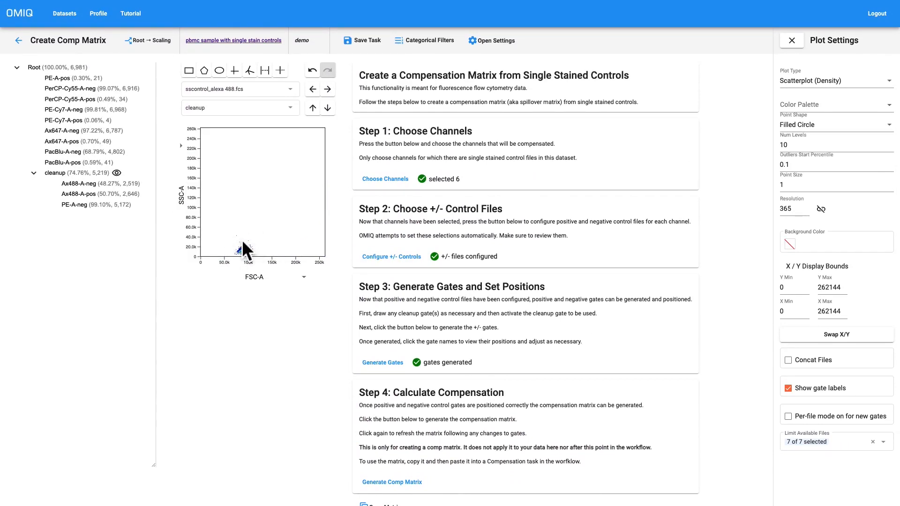
Regenerate the positive and negative gates for all six channels beneath the active cleanup gate.
left_click(393, 370)
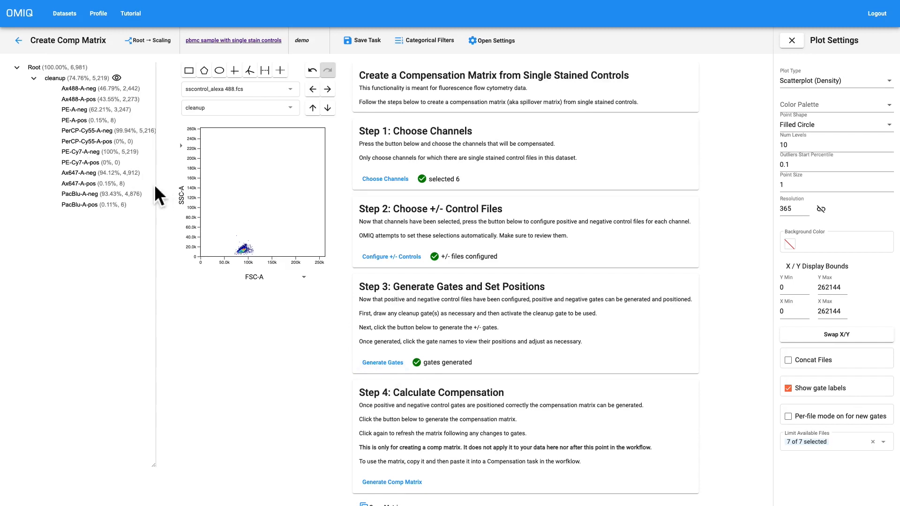
left_click_drag(156, 184, 170, 194)
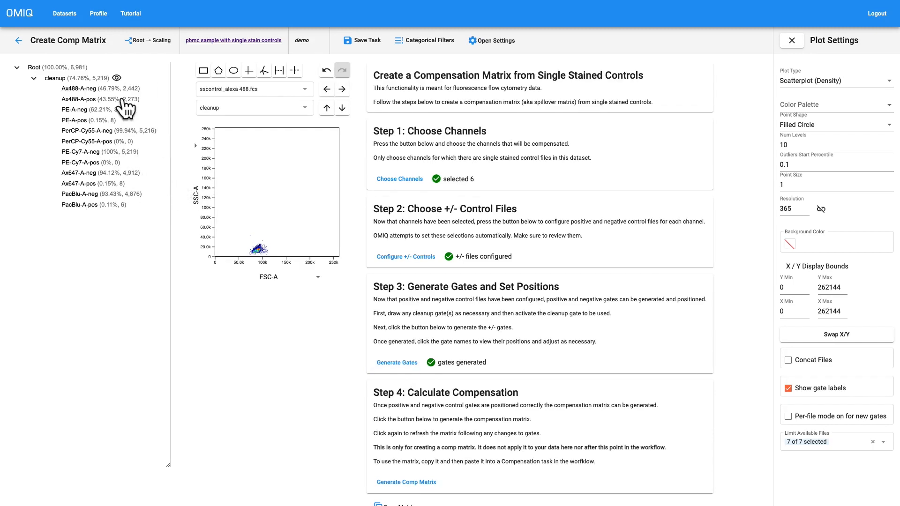
Adjust the Ax488-A and PE-A positive and negative gates so they bracket their histogram populations under cleanup.
left_click(109, 88)
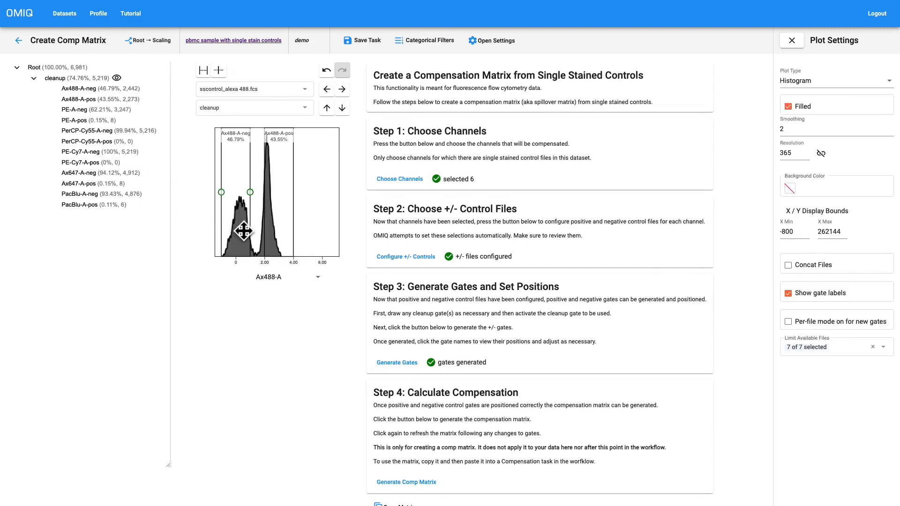
left_click_drag(243, 231, 303, 229)
left_click(103, 121)
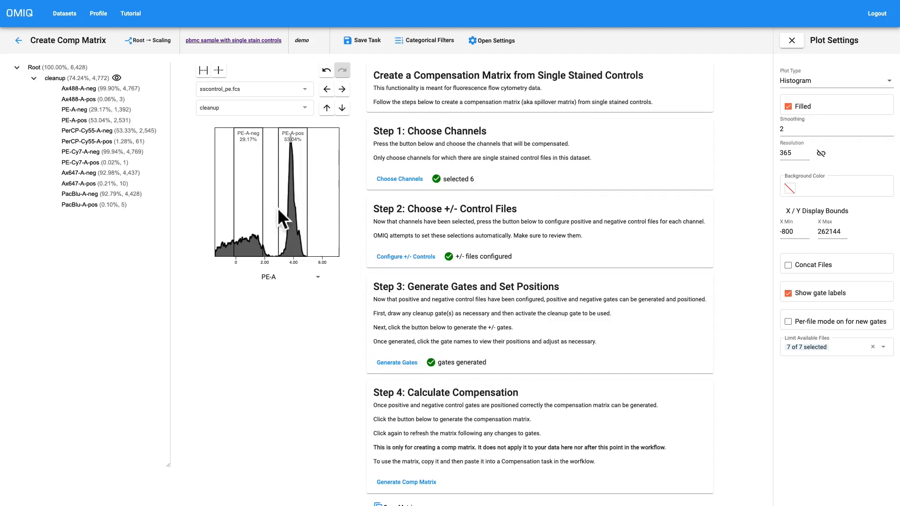
left_click(88, 111)
Regenerate the comp matrix from the gates nested under cleanup and review its values.
scroll(336, 259, "down", 3)
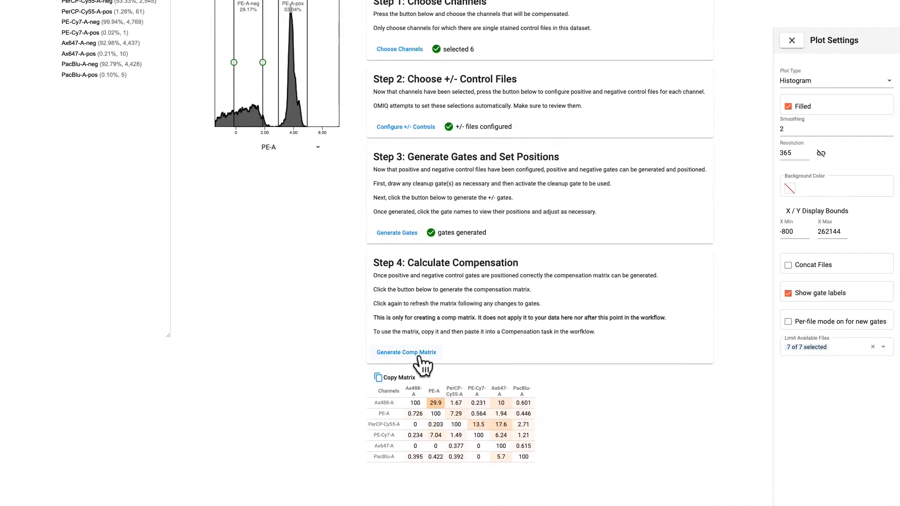
left_click(419, 357)
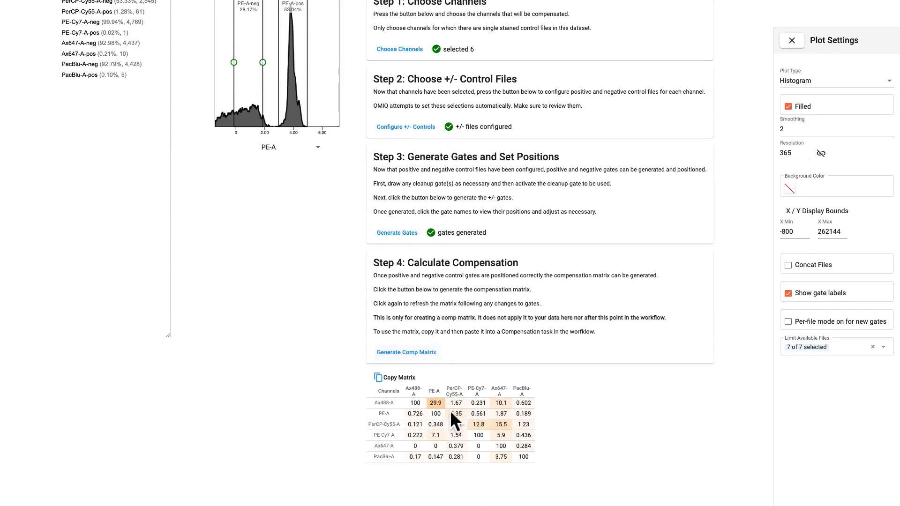
scroll(450, 409, "up", 3)
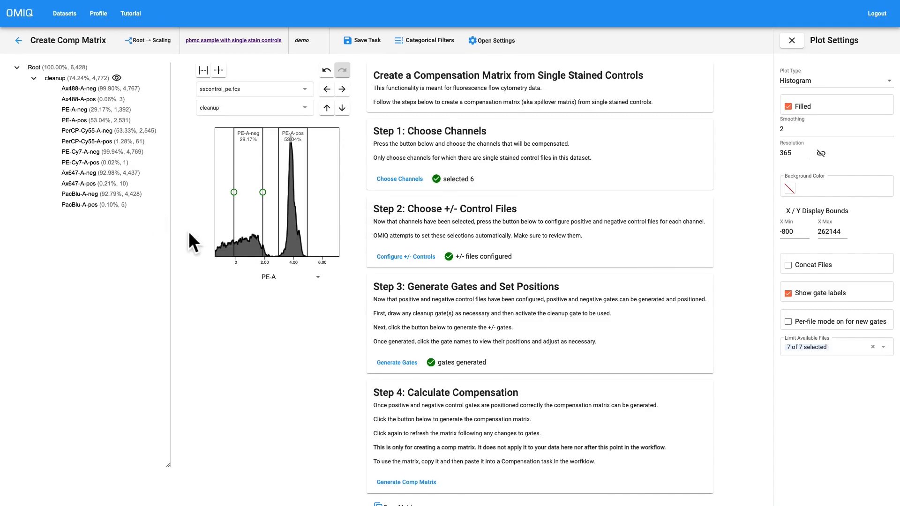
Plot the unfiltered sscontrol_alexa 488.fcs file with FSC-W against FSC-A.
left_click(80, 77)
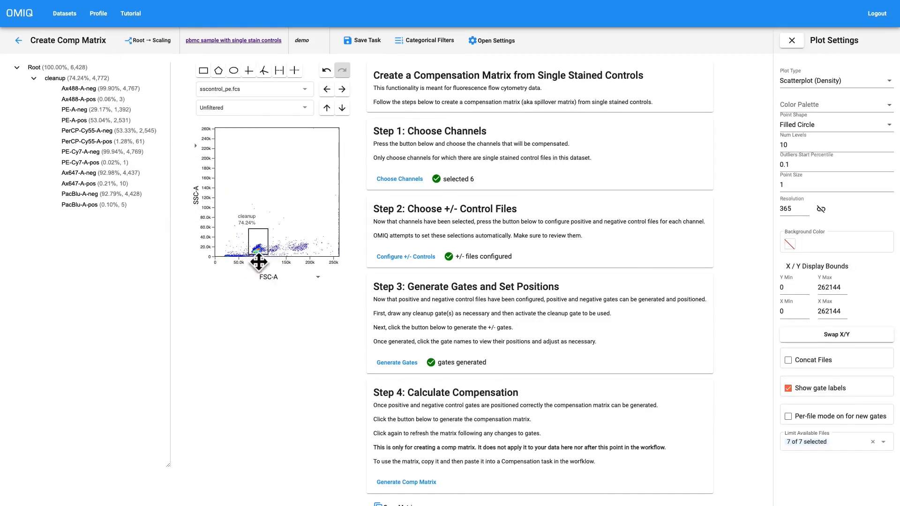
left_click(232, 92)
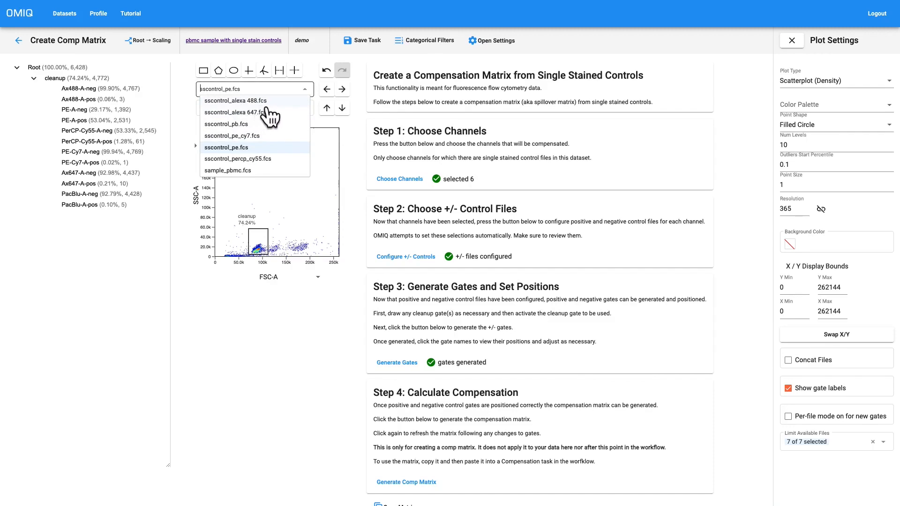
left_click(366, 175)
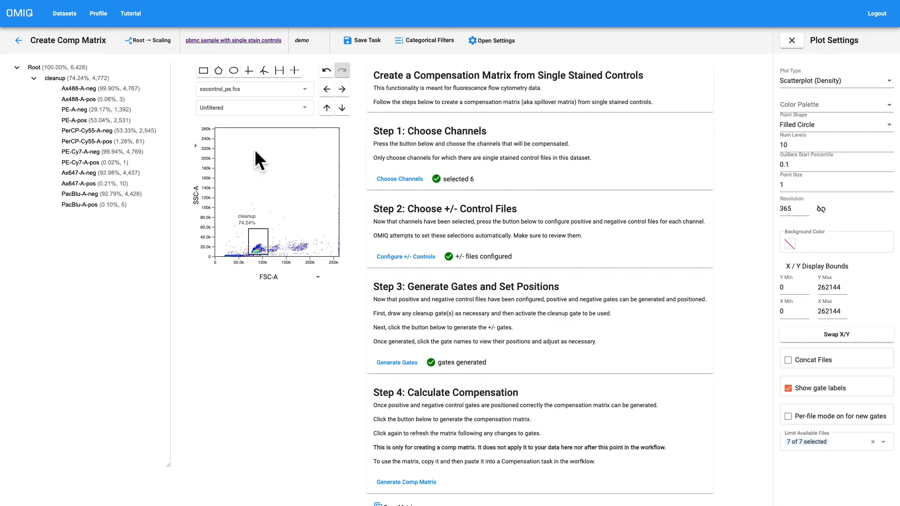
left_click(257, 92)
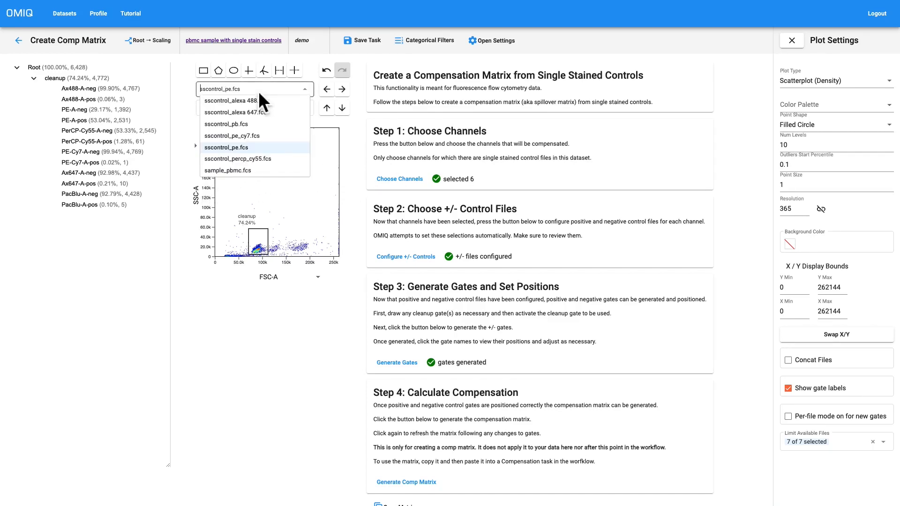
left_click(257, 101)
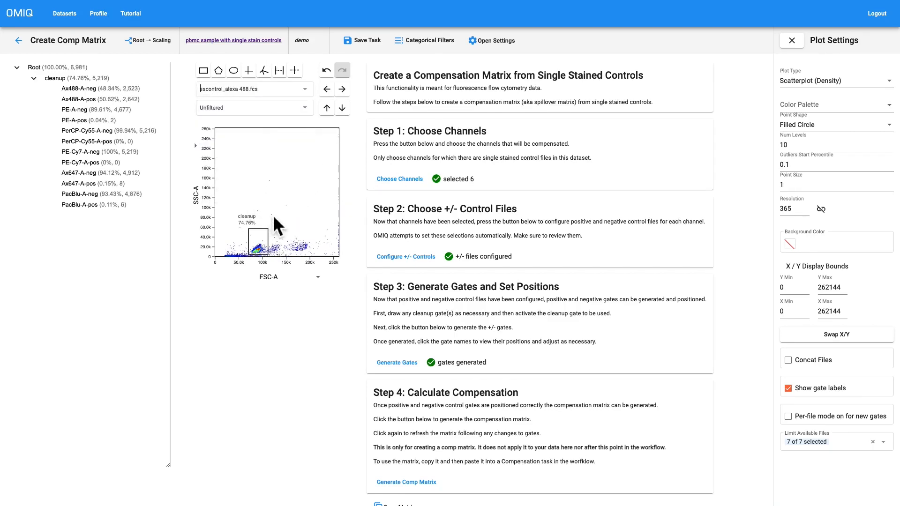
left_click(197, 196)
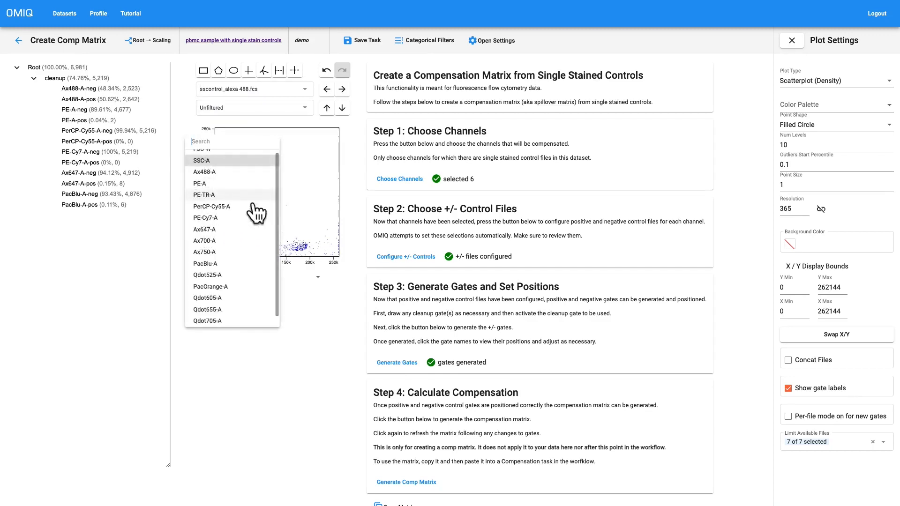
scroll(256, 214, "up", 1)
left_click(220, 164)
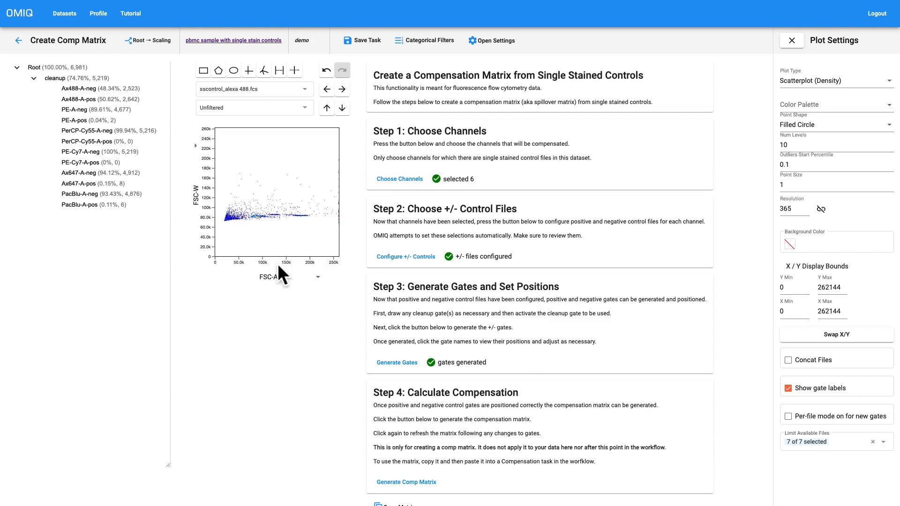
Draw a rectangle gate named "cleanup 2" spanning about 75k–145k FSC-A and 62k–125k FSC-W, and shift its label above the gate.
left_click(203, 71)
left_click_drag(277, 208, 256, 228)
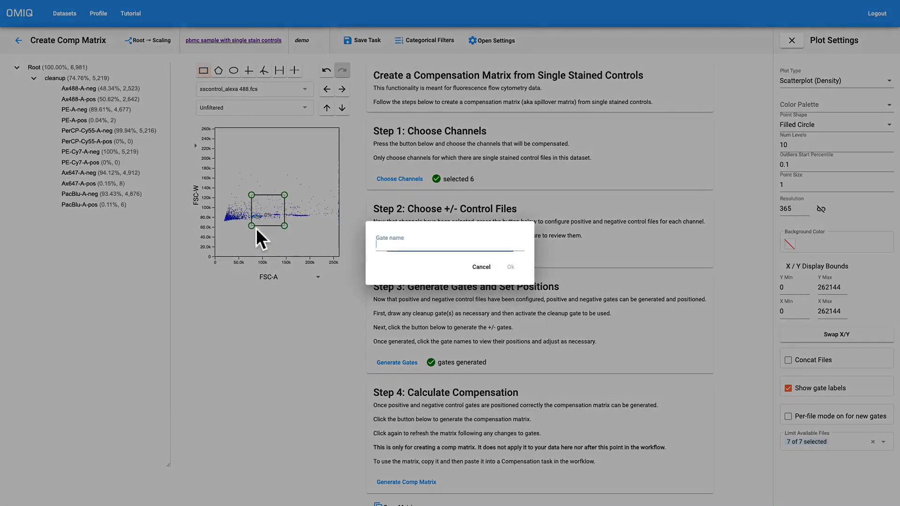
type("cela")
key("BackSpace")
key("BackSpace")
key("BackSpace")
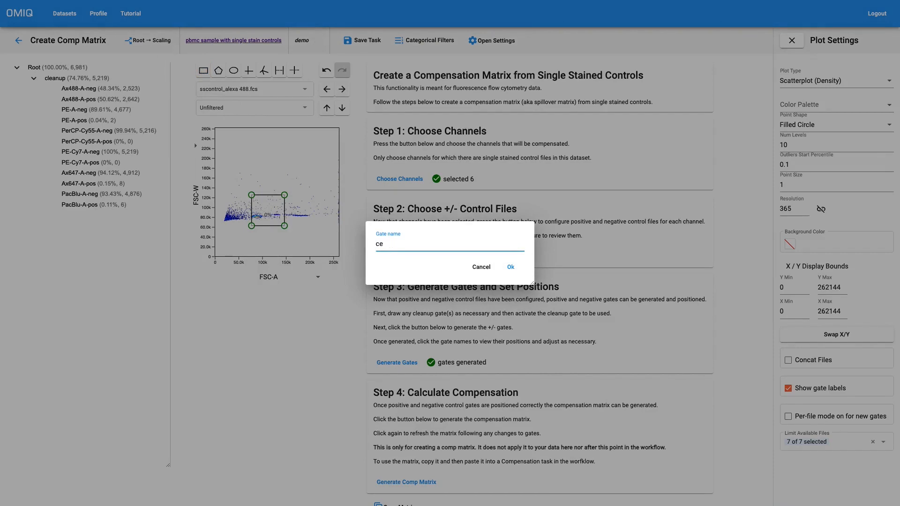
type("leanup 2")
key("Return")
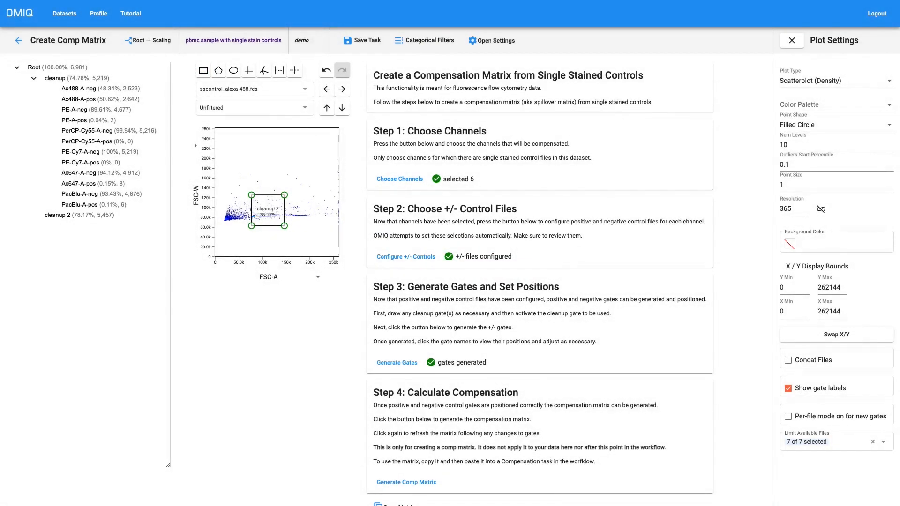
left_click_drag(276, 227, 272, 192)
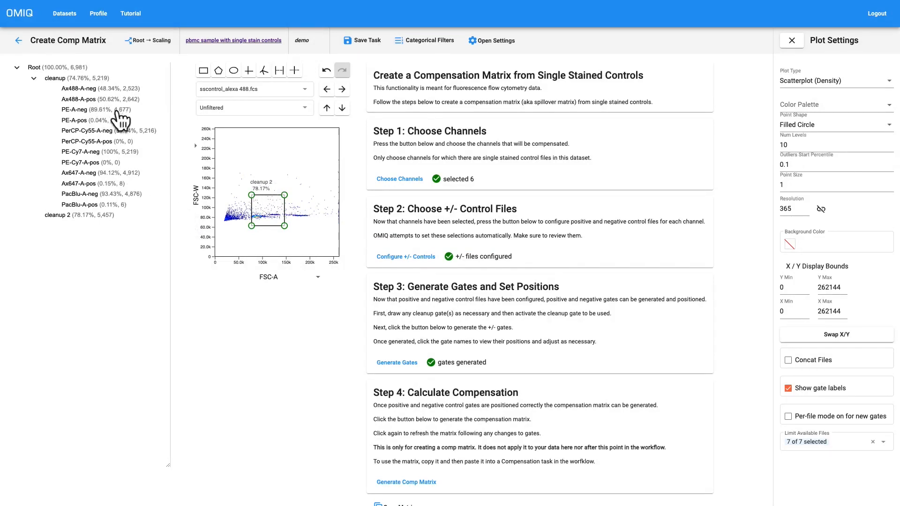
Move the Ax488-A-neg gate from cleanup to beneath the cleanup 2 gate.
right_click(90, 89)
mouse_move(123, 116)
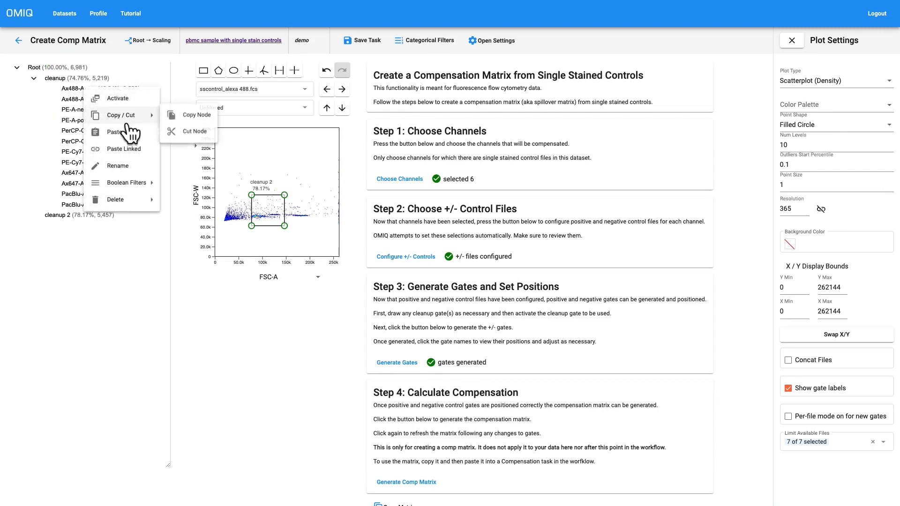
left_click(179, 132)
right_click(89, 203)
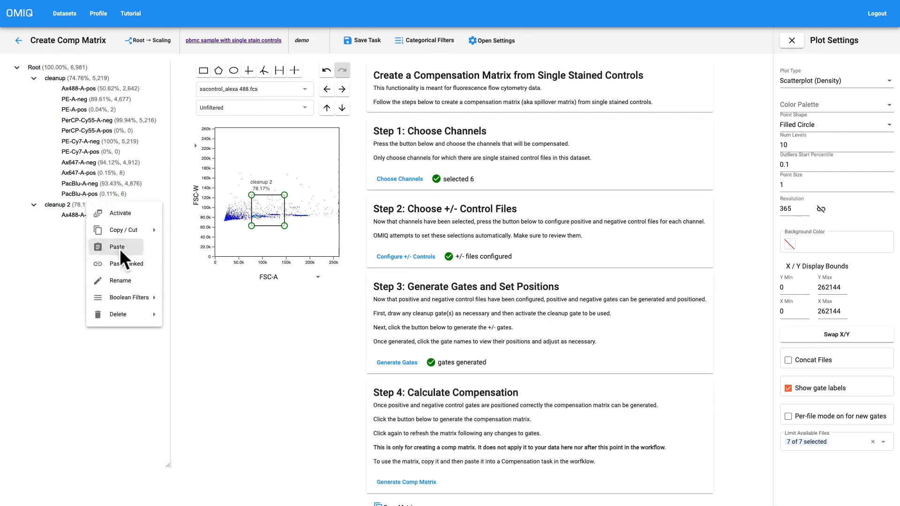
Move the Ax488-A-pos gate from cleanup to beneath the cleanup 2 gate.
right_click(99, 89)
right_click(99, 88)
mouse_move(134, 122)
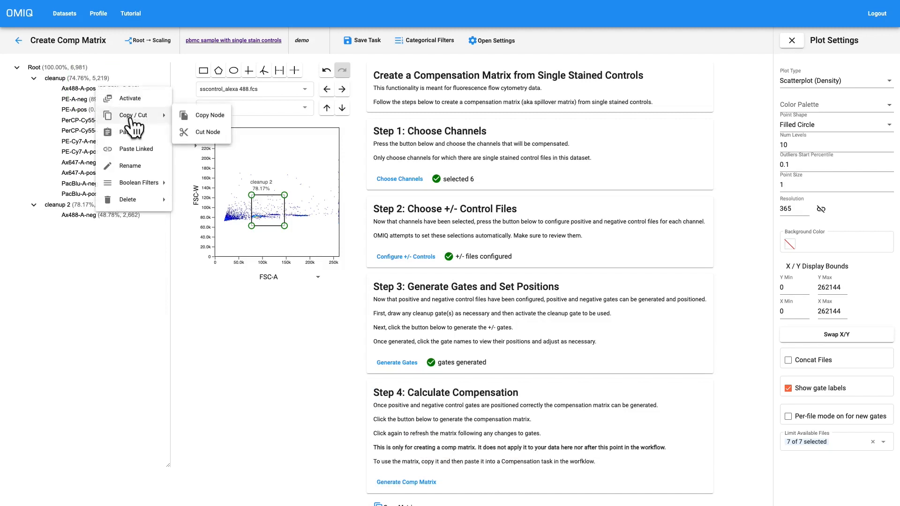
left_click(206, 133)
right_click(85, 195)
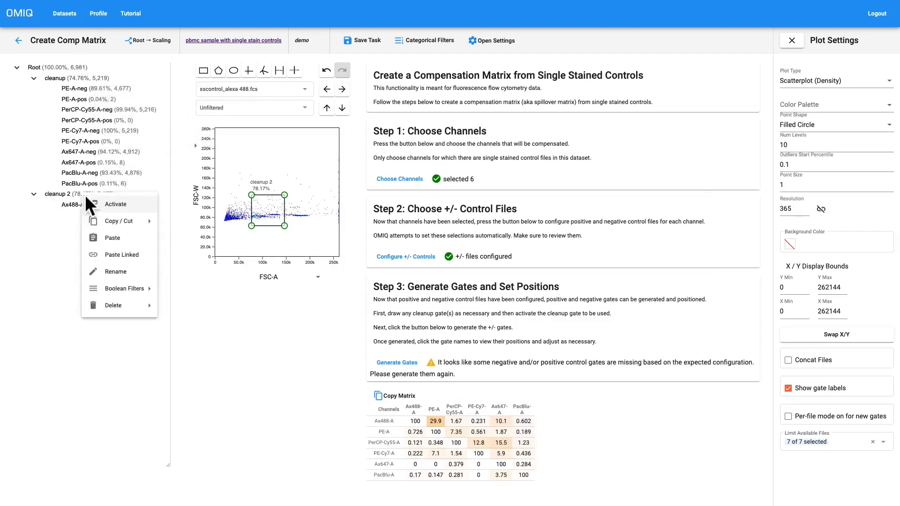
left_click(117, 238)
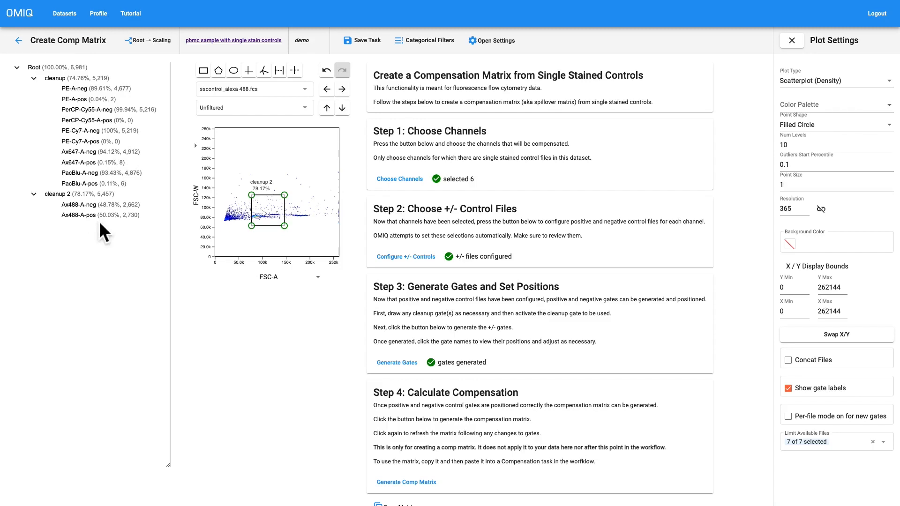
Regenerate the comp matrix with the Ax488-A gates under cleanup 2 and copy the matrix.
scroll(217, 267, "down", 3)
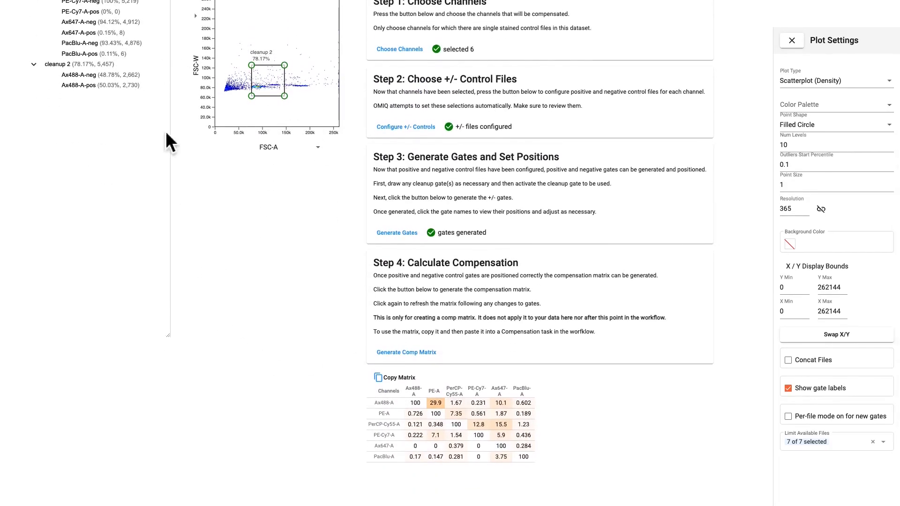
left_click(406, 353)
left_click(401, 378)
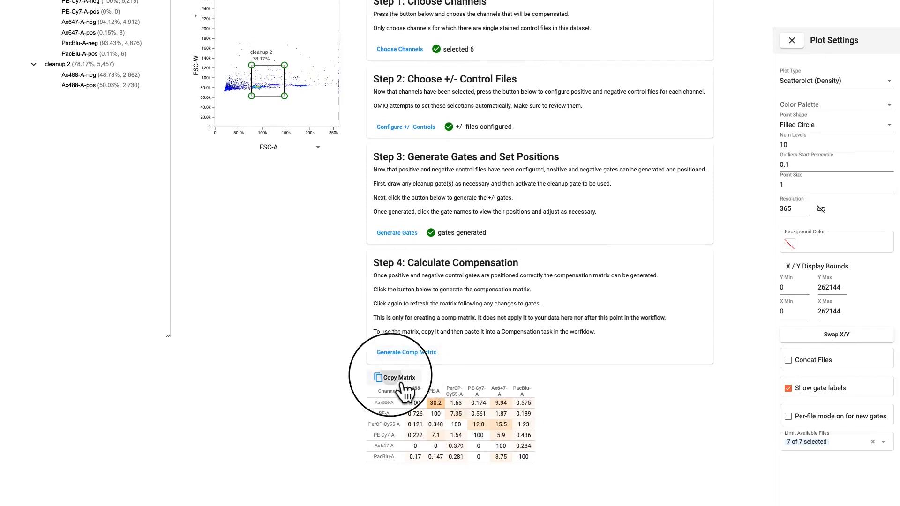
Save the Create Comp Matrix task and return to the demo workflow.
scroll(378, 356, "up", 3)
left_click(382, 45)
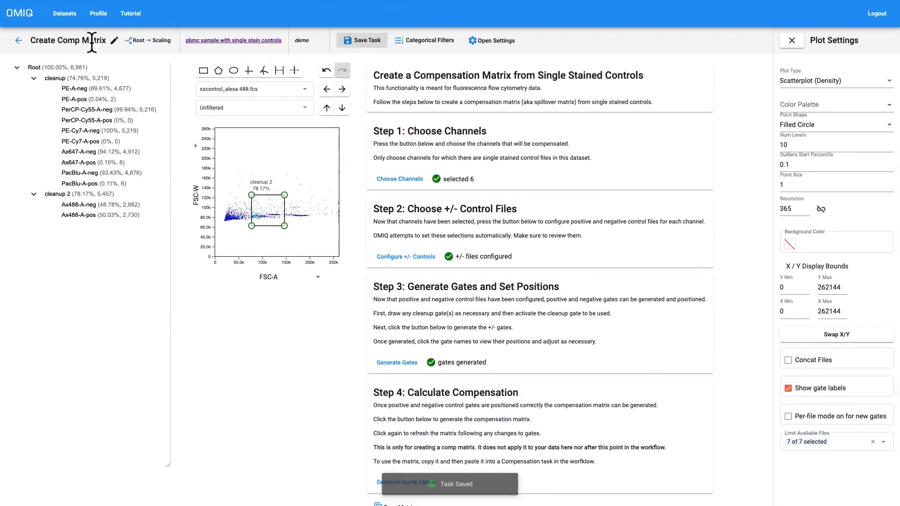
left_click(18, 40)
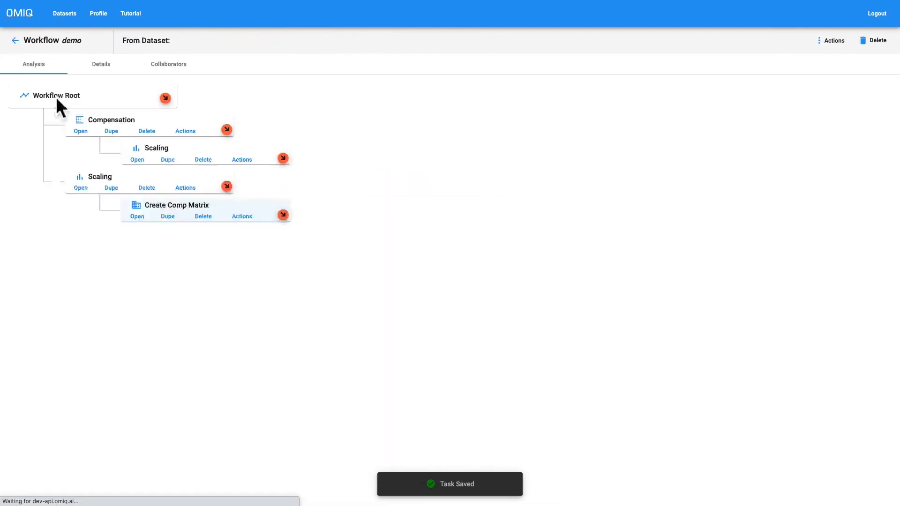
Replace Comp Group 1's matrix in the Compensation task with the copied matrix, then save the task and return to the workflow.
left_click(83, 132)
left_click(256, 106)
left_click(252, 135)
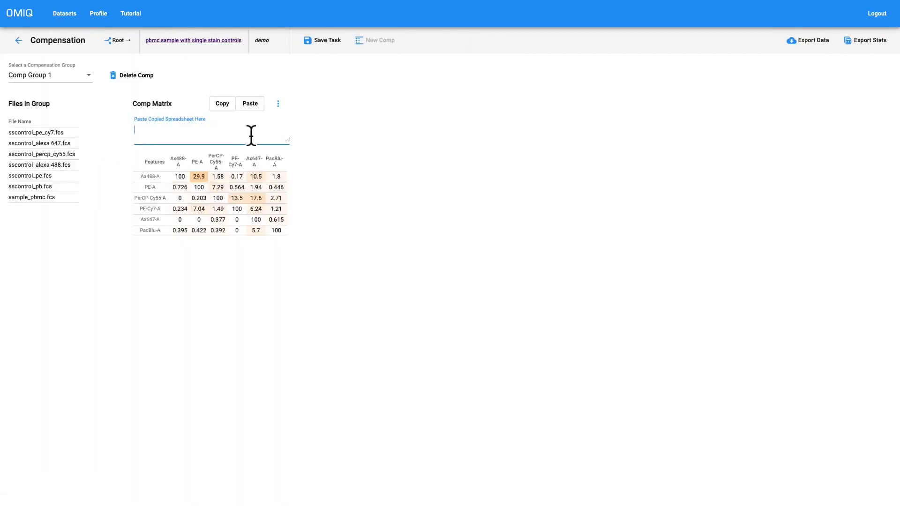
key("ctrl+v")
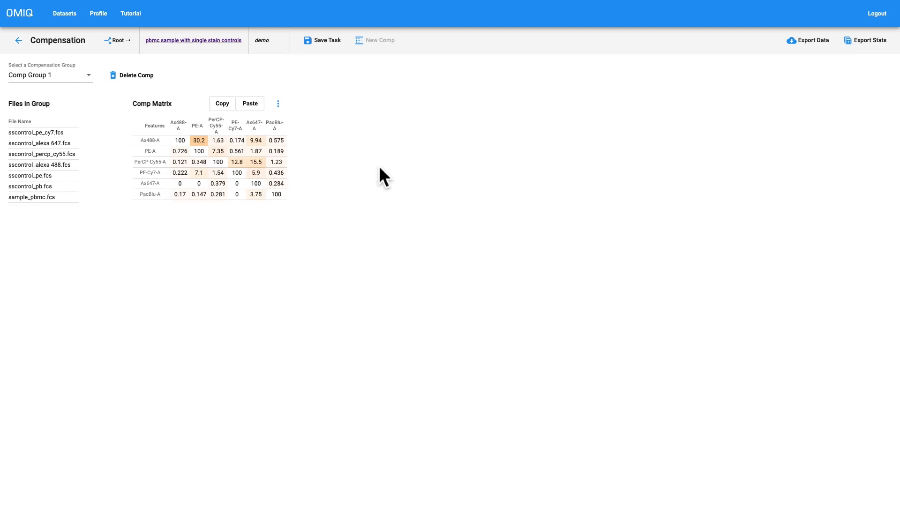
left_click(335, 50)
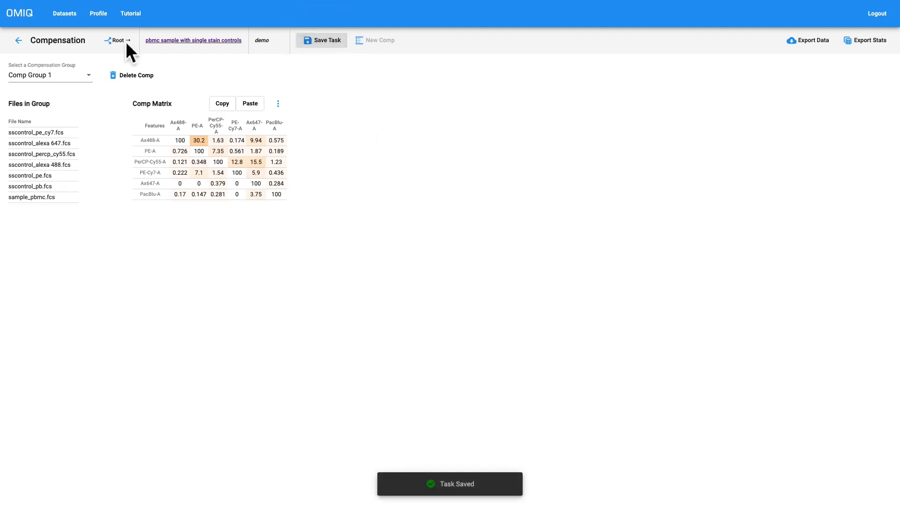
left_click(19, 41)
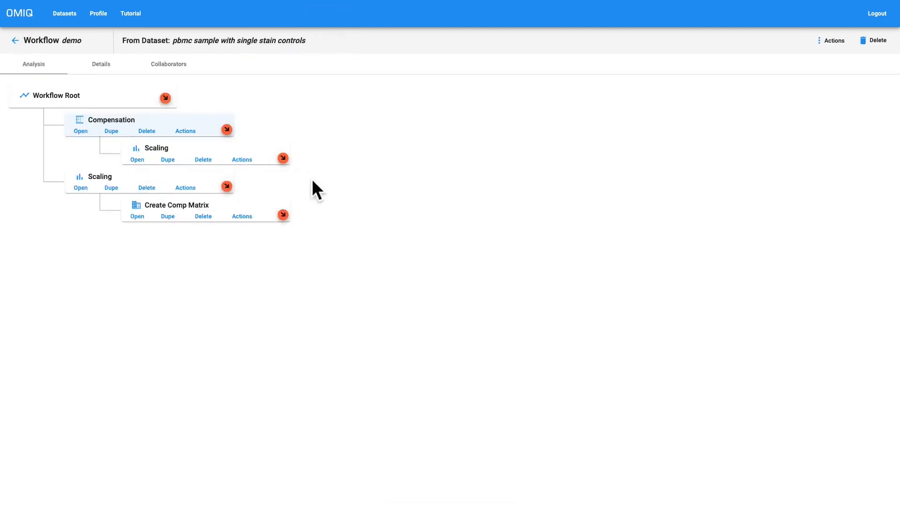